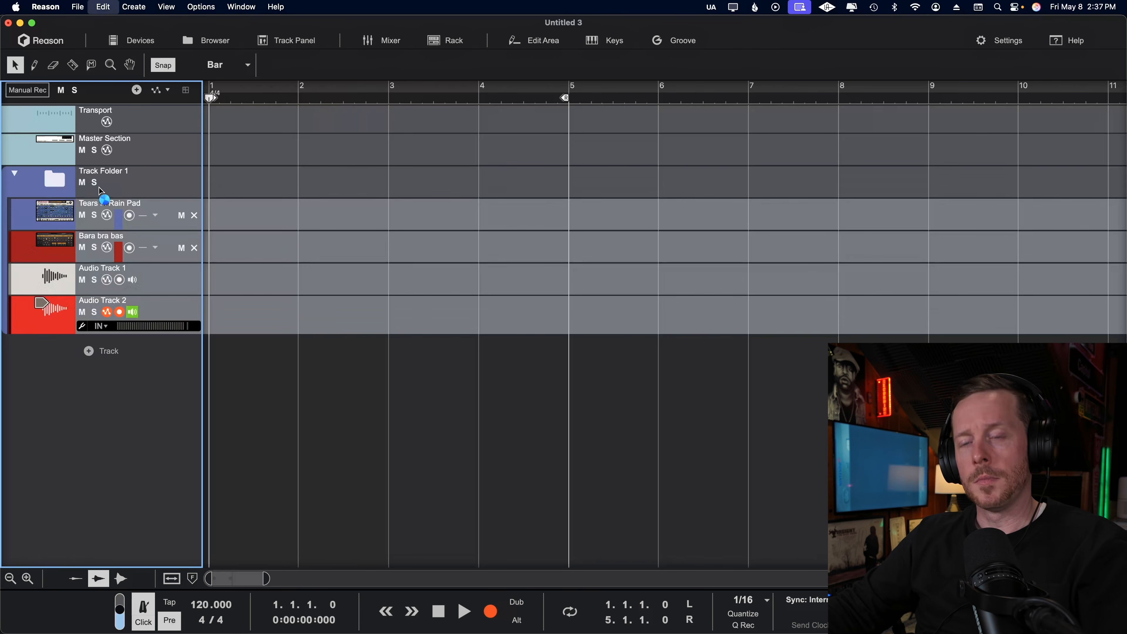
Move the four selected instrument and audio tracks into a new track folder.
right_click(28, 181)
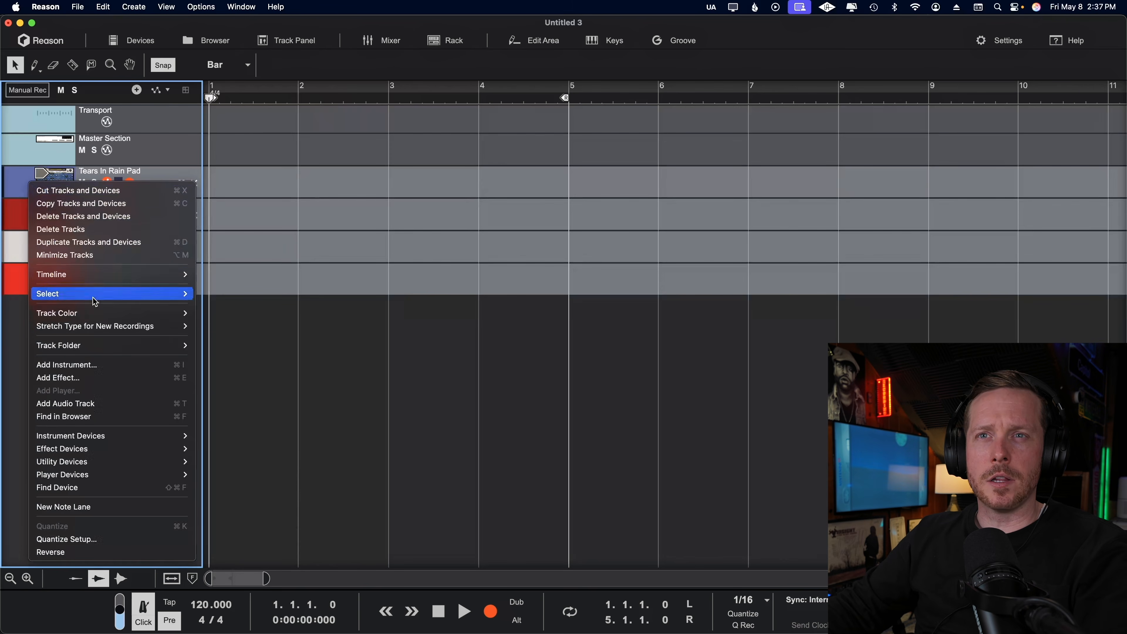
mouse_move(109, 320)
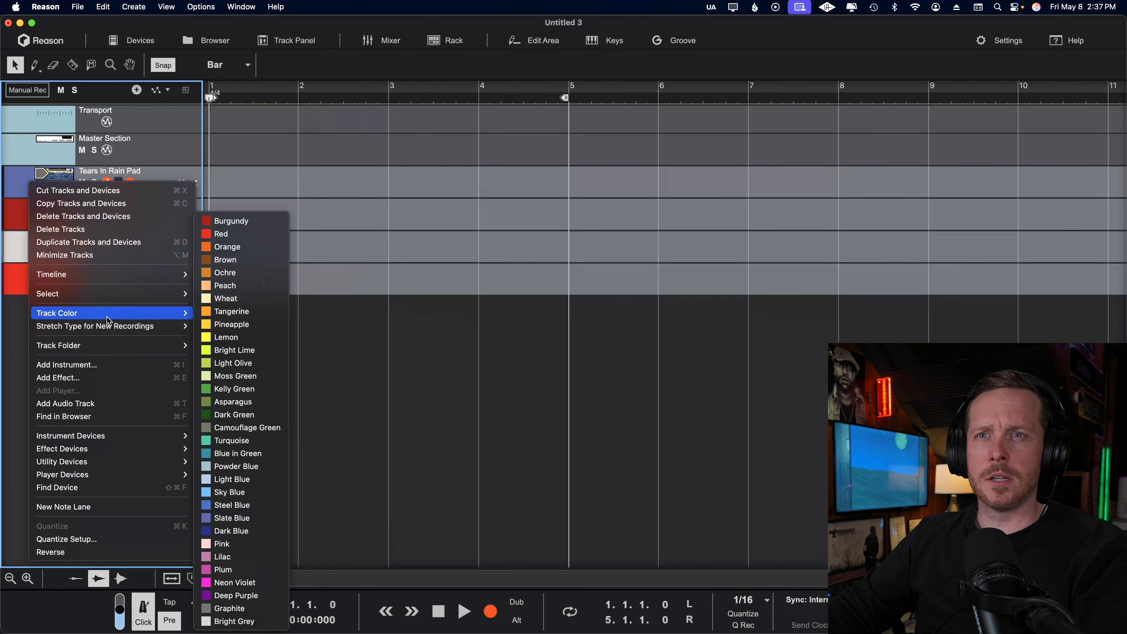
mouse_move(113, 349)
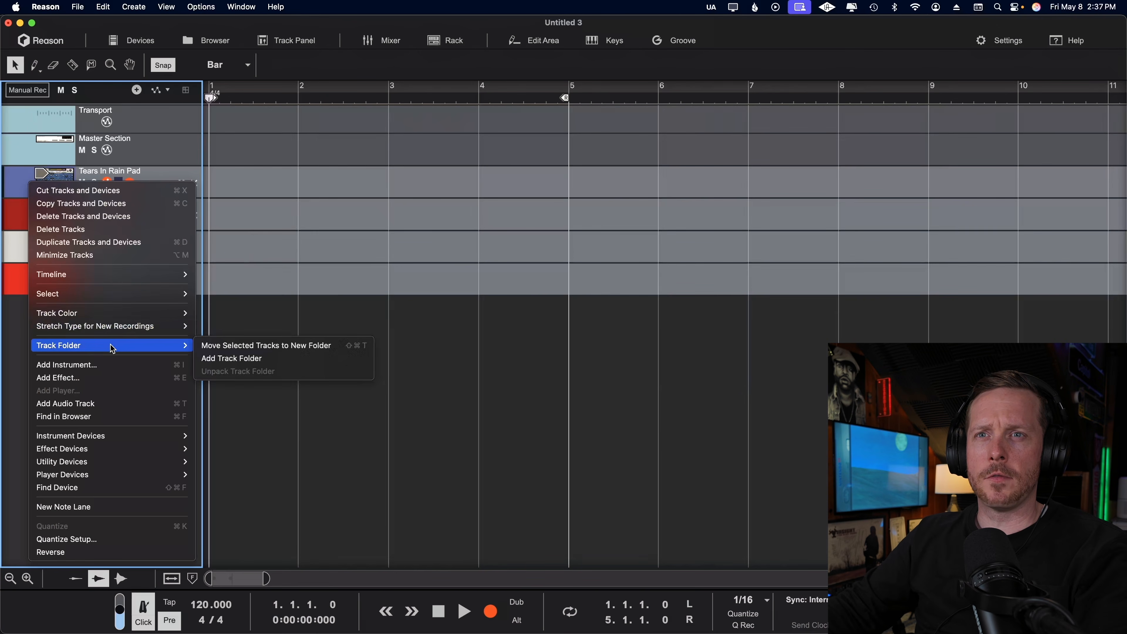
click(262, 350)
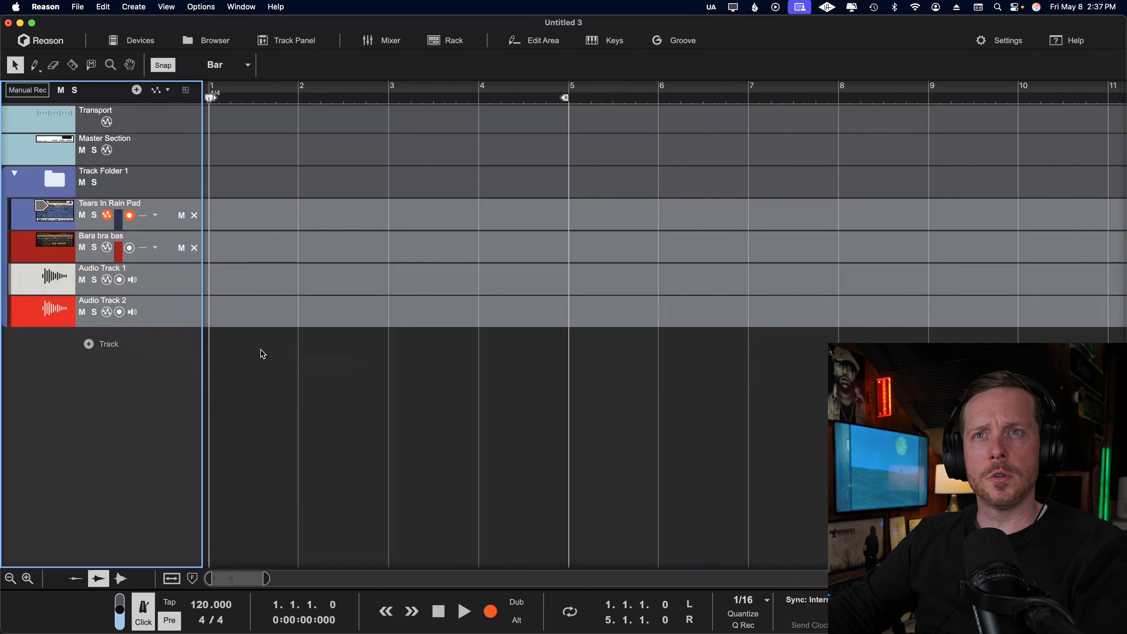
click(145, 380)
Draw a two-bar clip from bar 1 on Tears In Rain Pad and add four short notes: C3, F3, F#3 and C#3.
drag(227, 206, 307, 206)
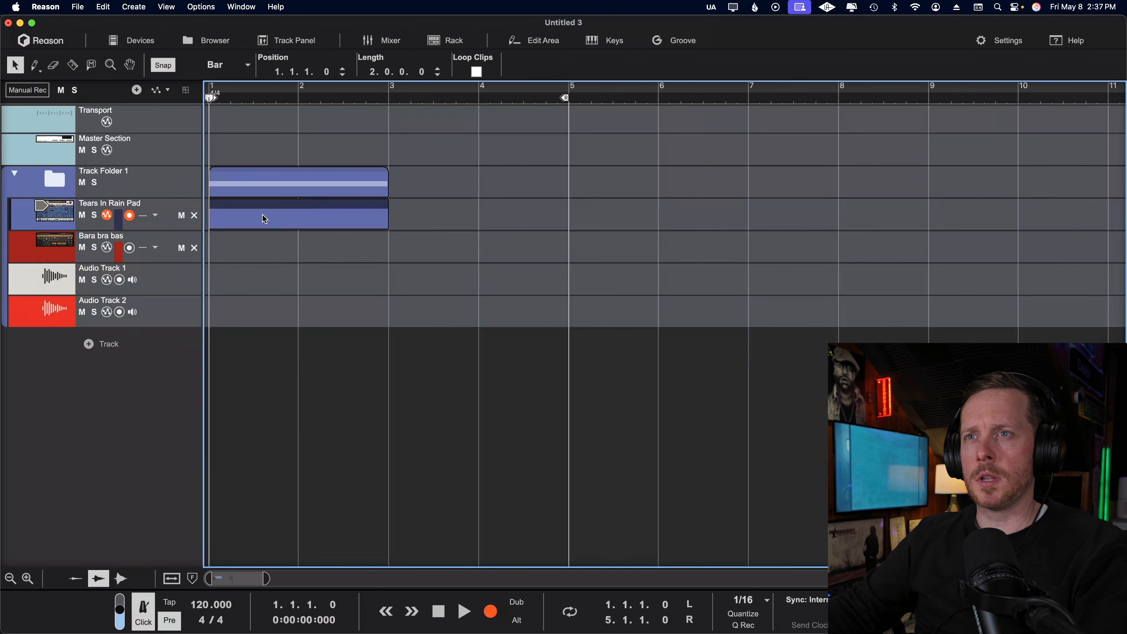
double_click(228, 229)
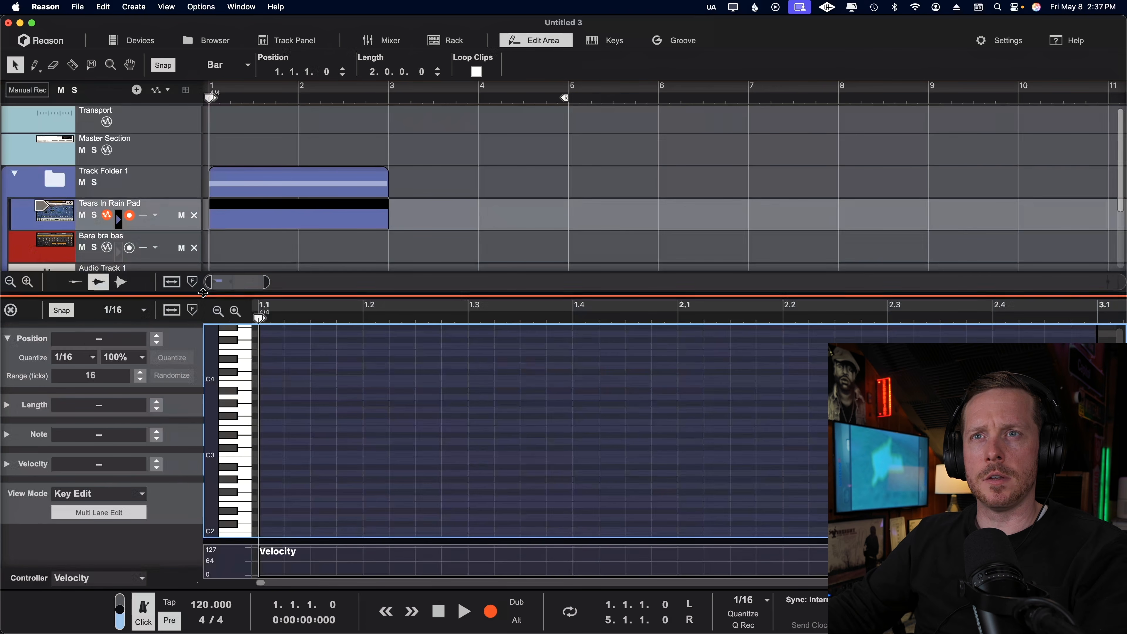
click(267, 453)
click(419, 423)
drag(628, 416, 662, 416)
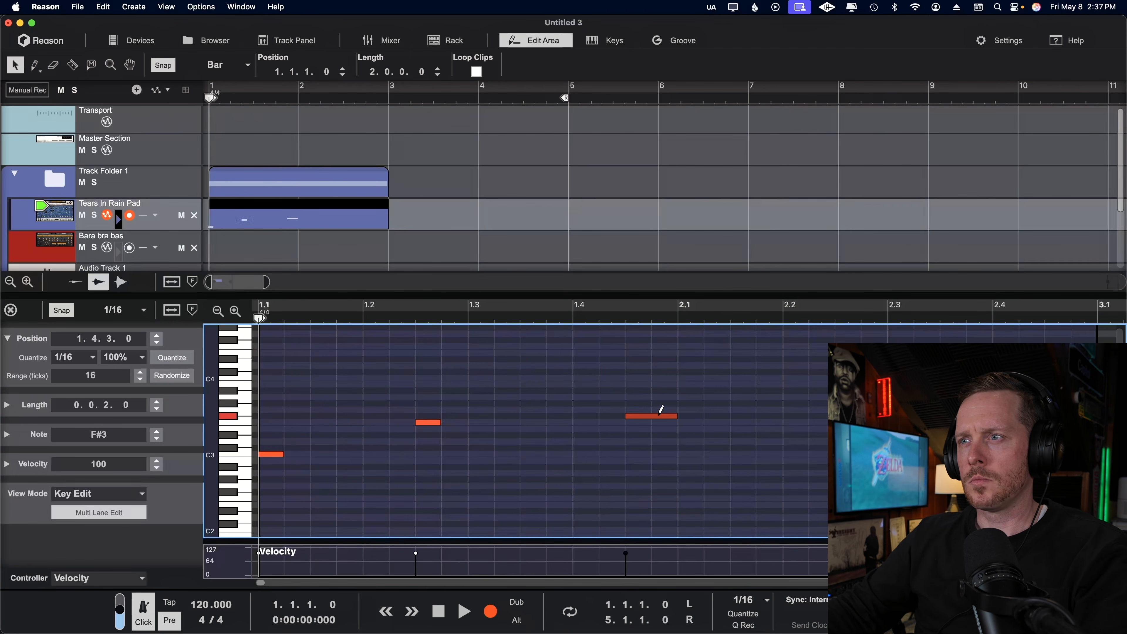
click(811, 447)
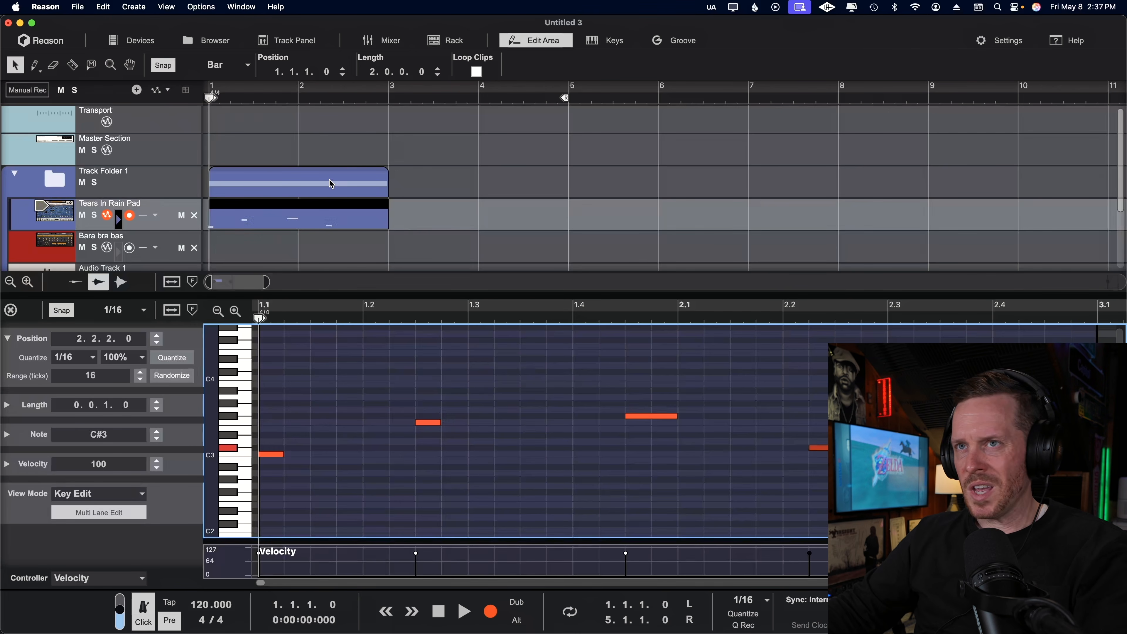
Close the edit area and draw empty clips about one to two bars long on Bara bra bas, Audio Track 1 and Audio Track 2.
double_click(360, 193)
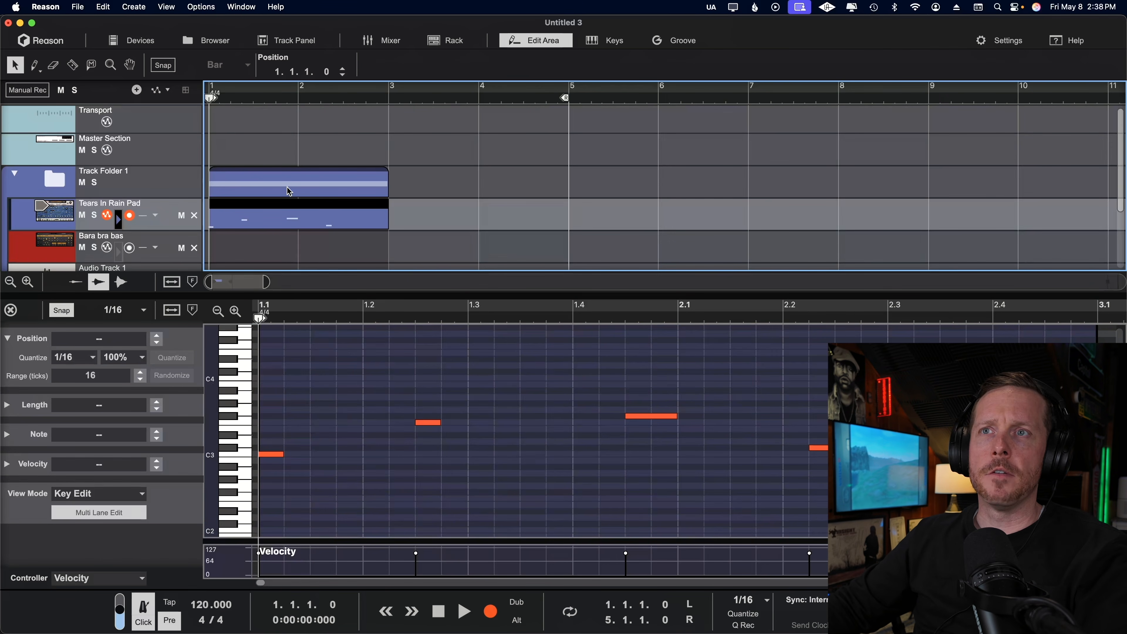
click(528, 45)
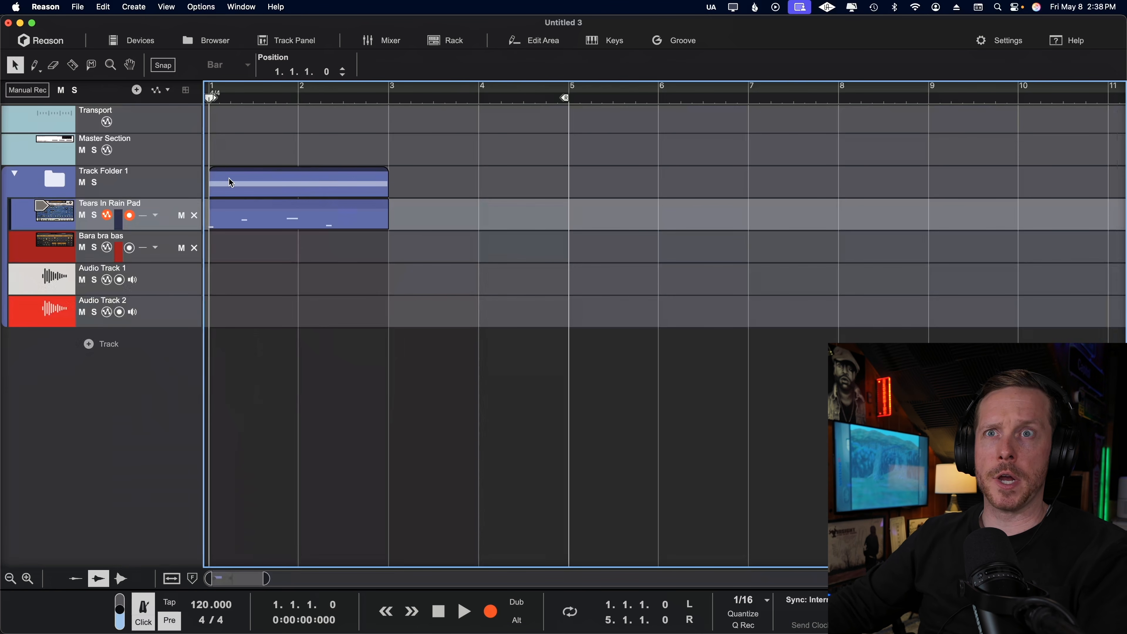
click(363, 292)
drag(350, 245, 458, 256)
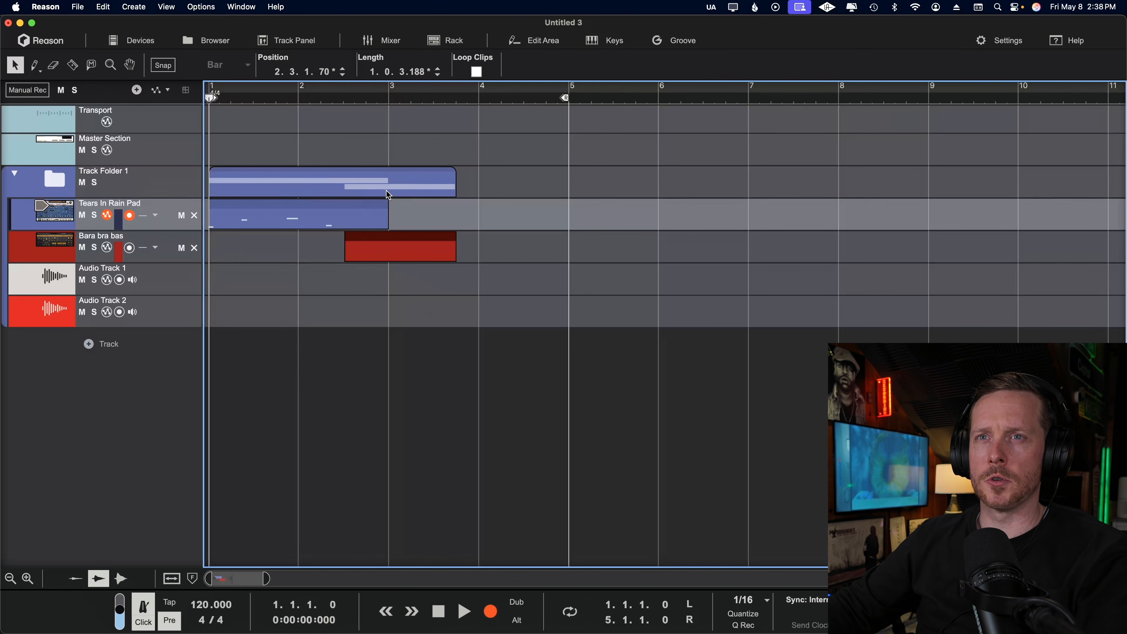
drag(209, 289, 325, 287)
drag(396, 310, 579, 317)
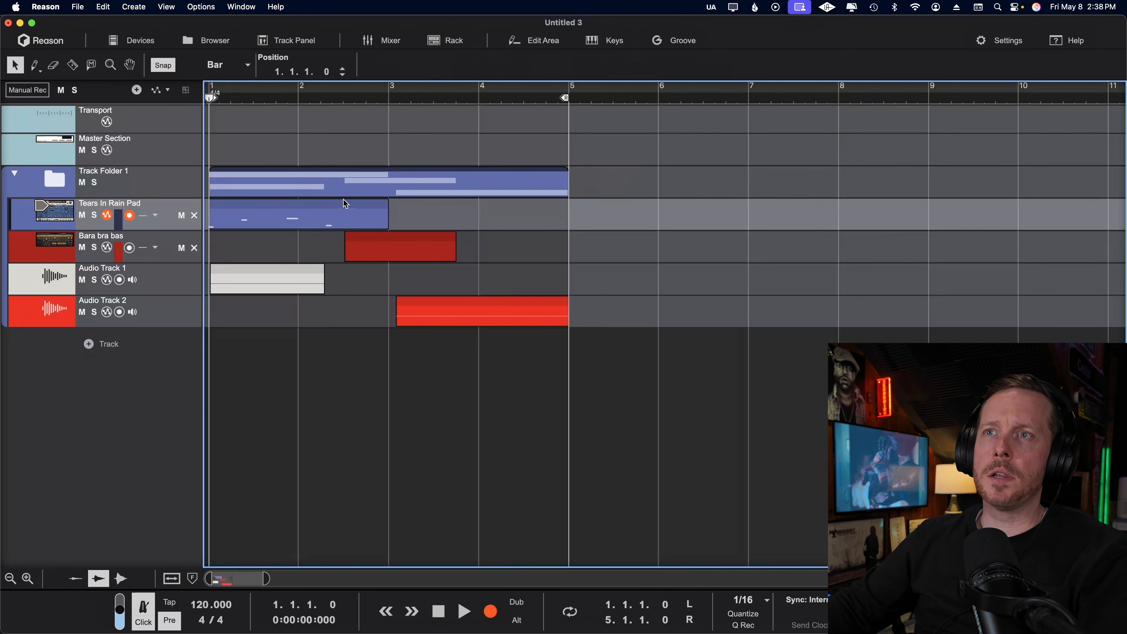
Duplicate the four-bar folder clip directly after itself and undo the duplication.
key(super+d)
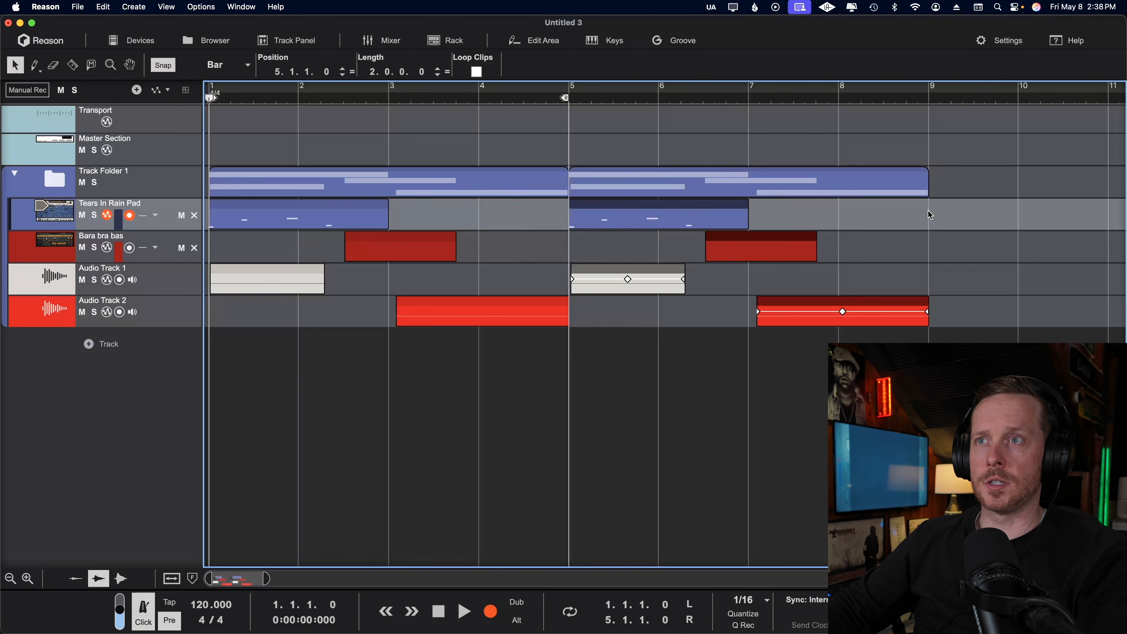
key(super+z)
Copy the Audio Track 2 clip so the copy starts just after the beginning of bar 7.
click(476, 323)
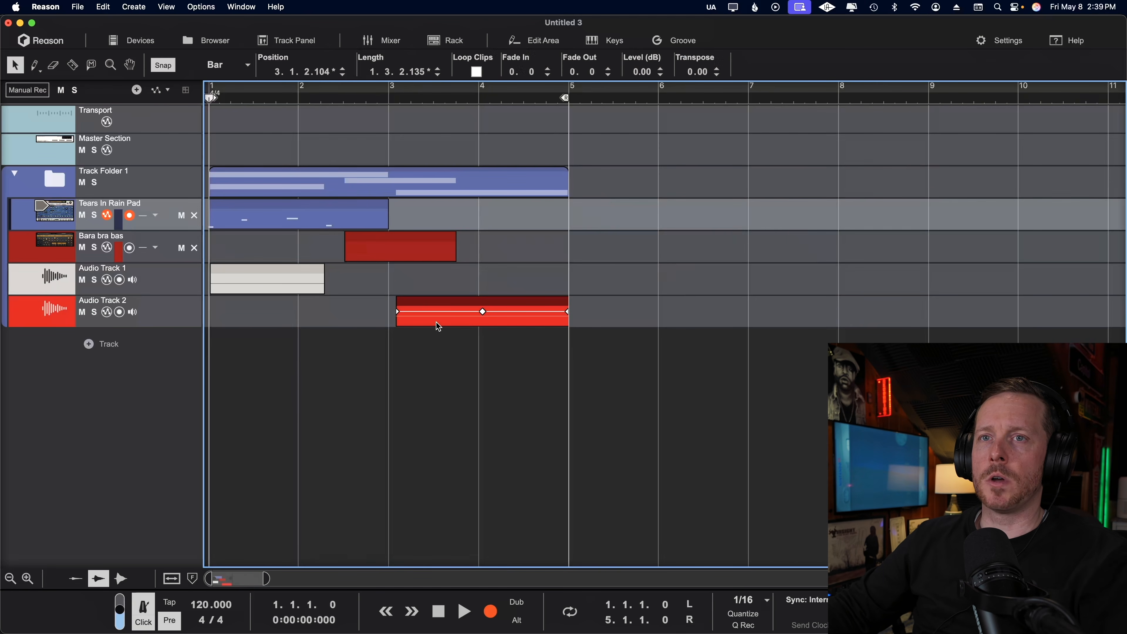
drag(439, 326, 765, 332)
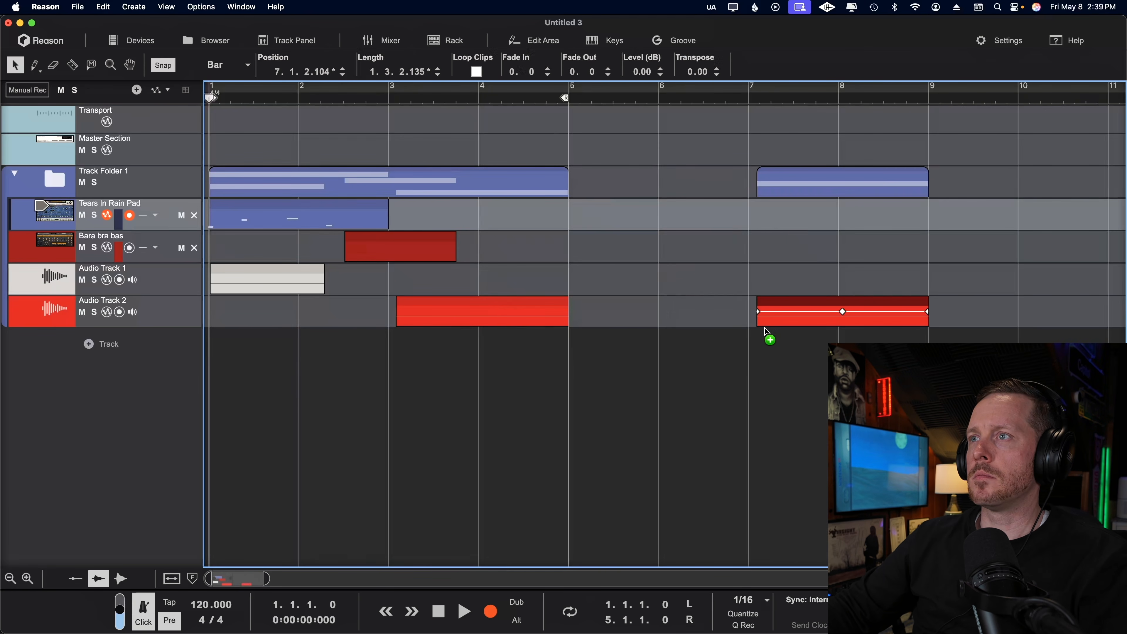
Mute and unmute the folder clip near bar 7 and the four-bar folder clip at bar 1.
drag(799, 181, 849, 174)
drag(775, 173, 822, 172)
key(m)
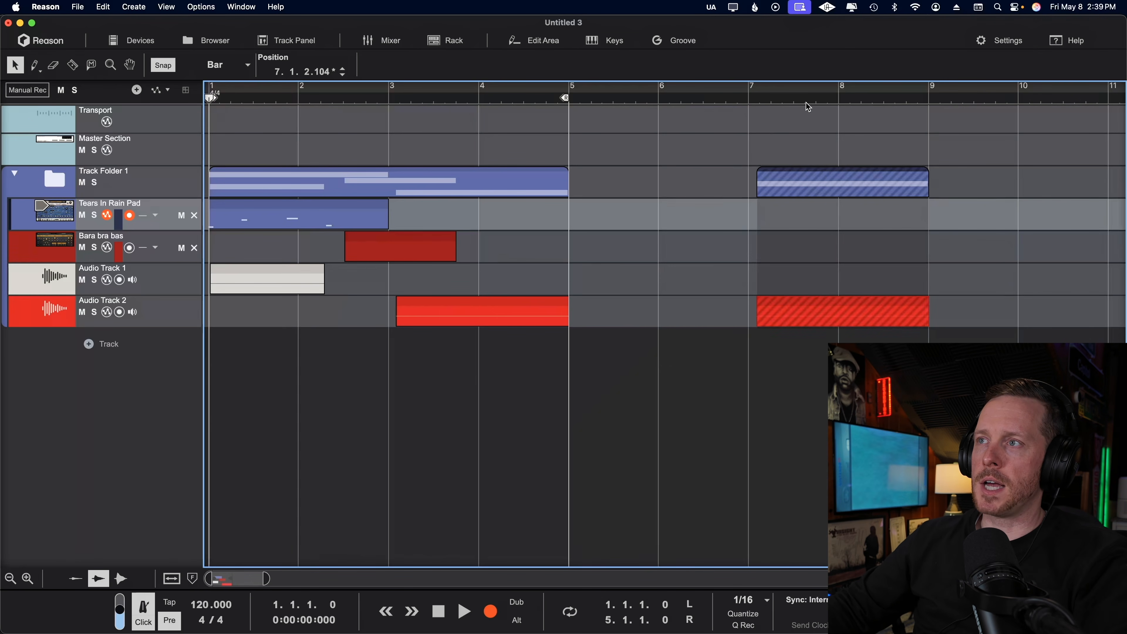
key(m)
click(365, 186)
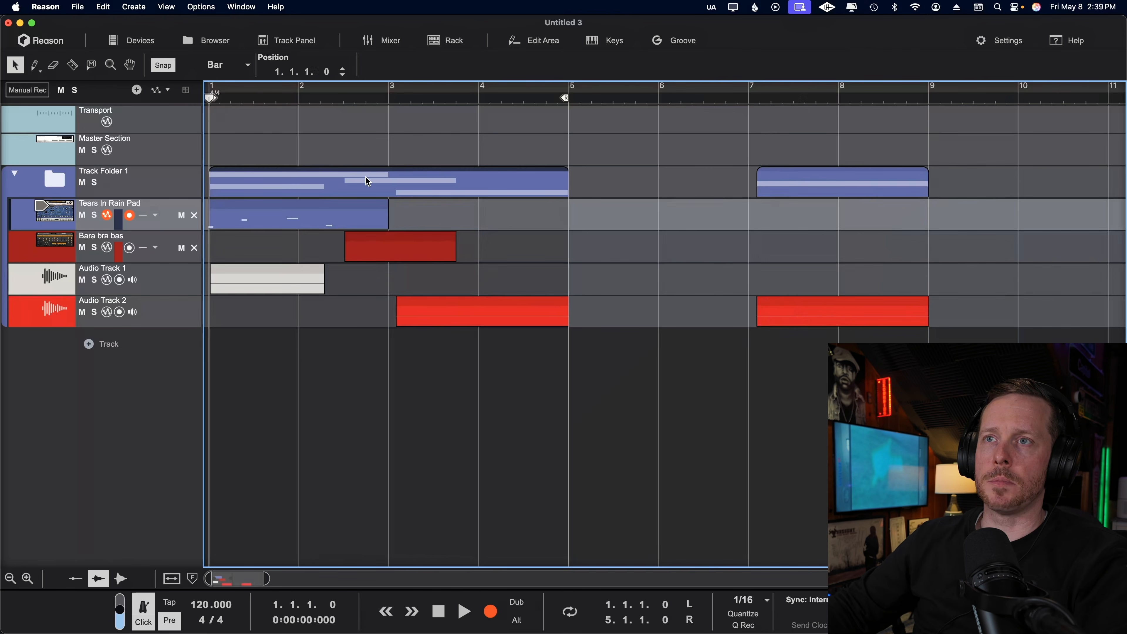
key(m)
key(m)
Split the four-bar folder clip at bar 3 and at bar 2 with the Razor tool, and return to the Selection tool.
key(r)
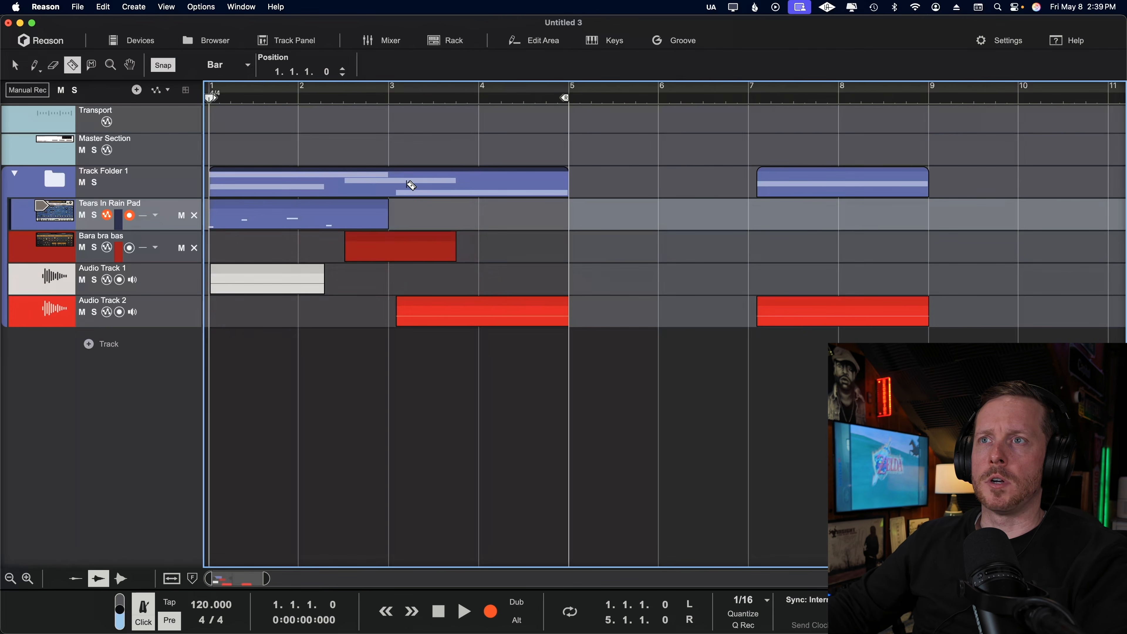
click(390, 184)
click(276, 185)
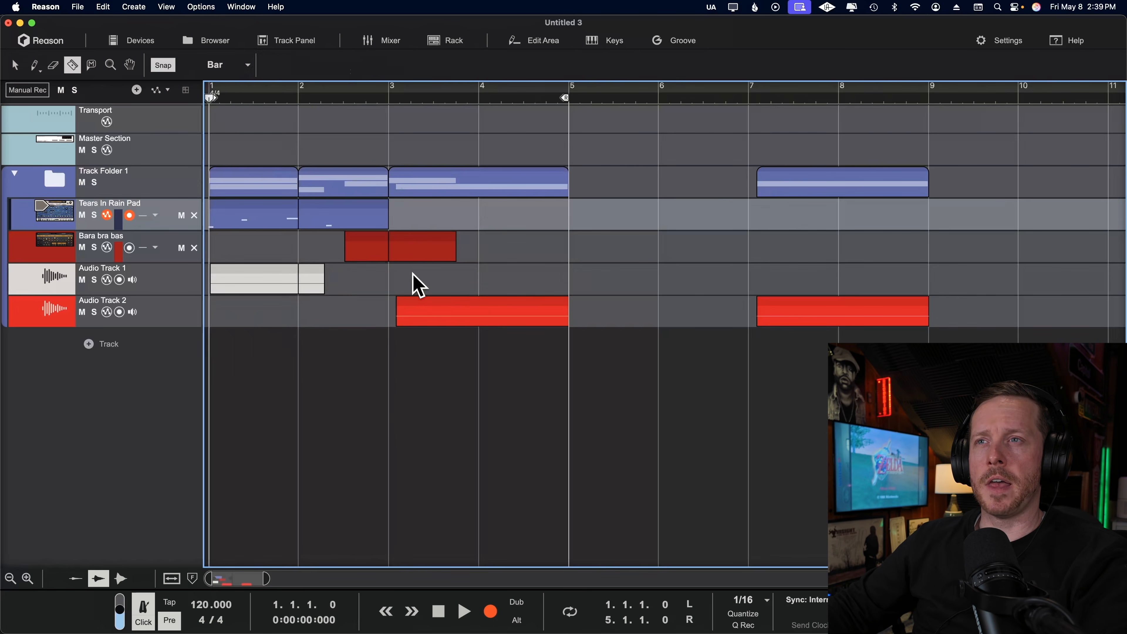
key(q)
Mute and unmute the first clip on Audio Track 1.
click(252, 280)
key(m)
key(m)
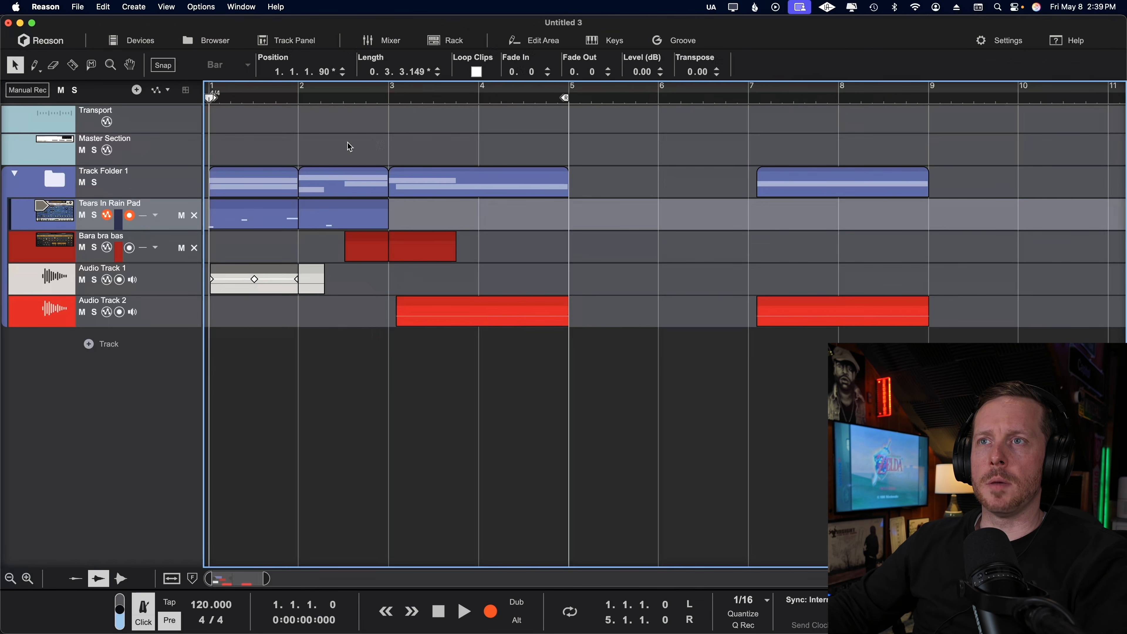
Select the folder clip at bar 1, and turn on snapping with the Track Panel shown.
click(276, 189)
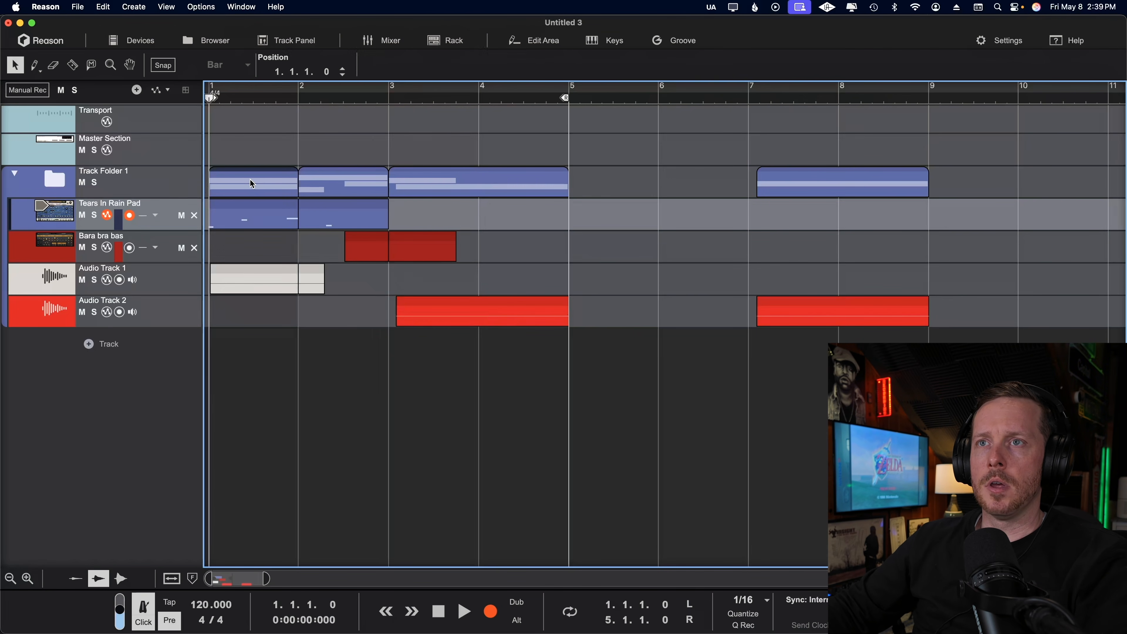
drag(250, 179, 120, 191)
key(s)
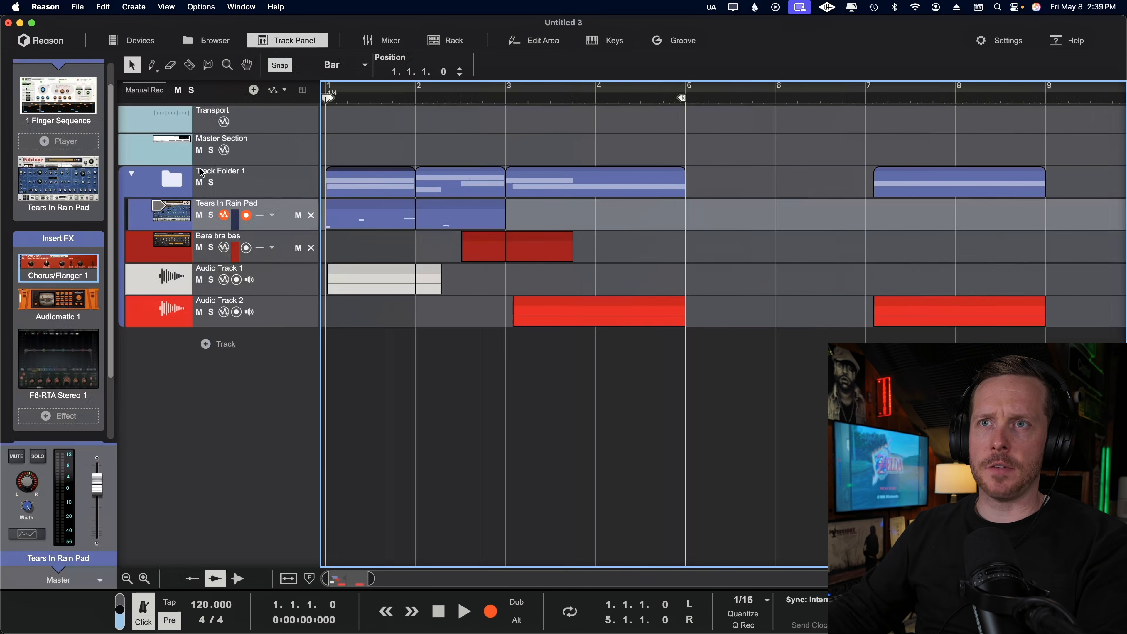
Apply the color of Track Folder 1 to all tracks in the folder.
click(163, 181)
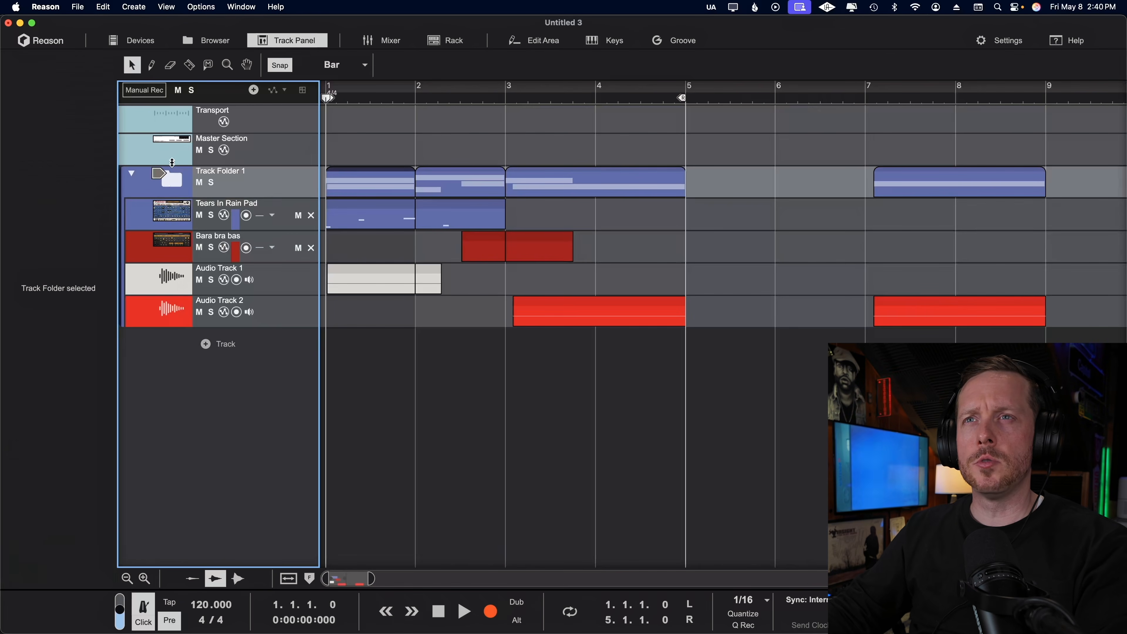
right_click(180, 177)
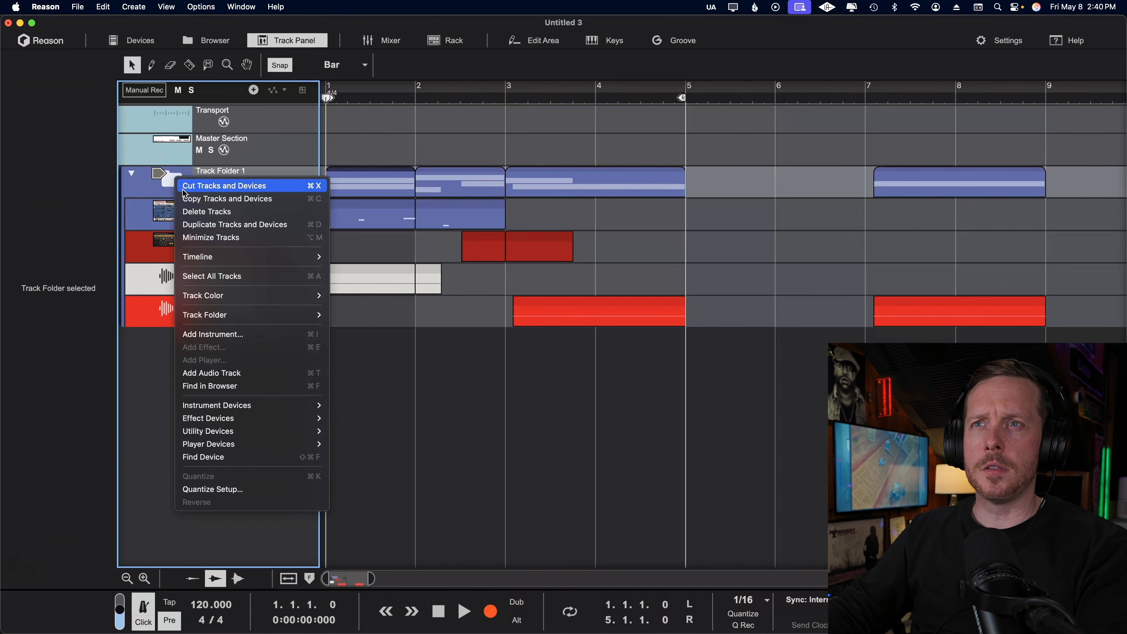
mouse_move(307, 295)
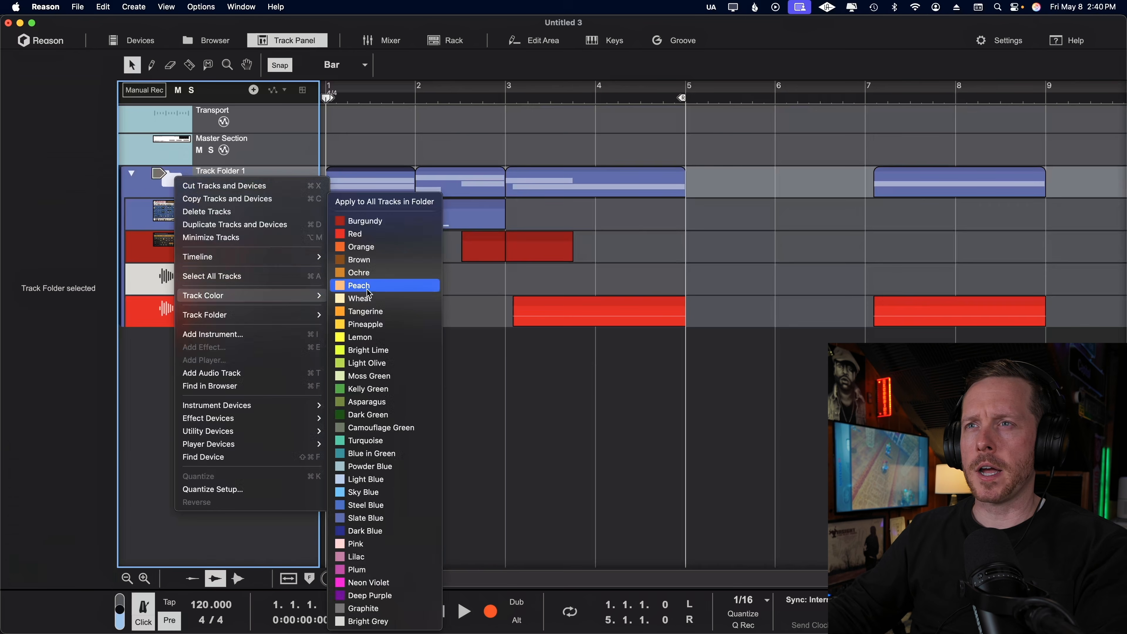
click(398, 202)
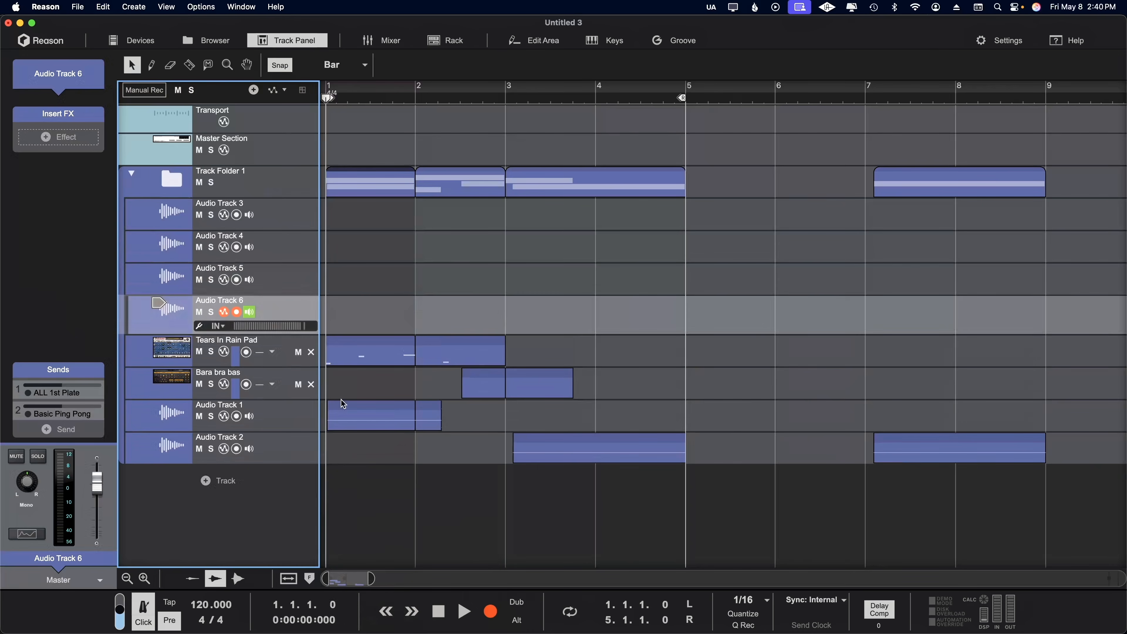
Group the tracks from Tears In Rain Pad through Audio Track 2 into a new folder nested inside Track Folder 1.
click(196, 224)
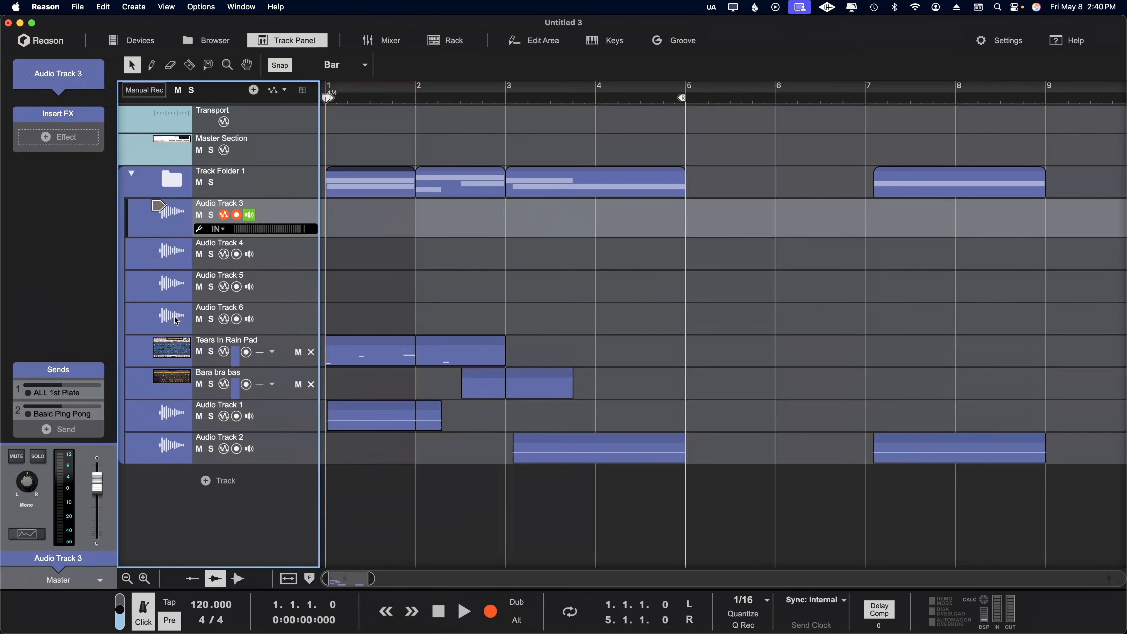
click(178, 443)
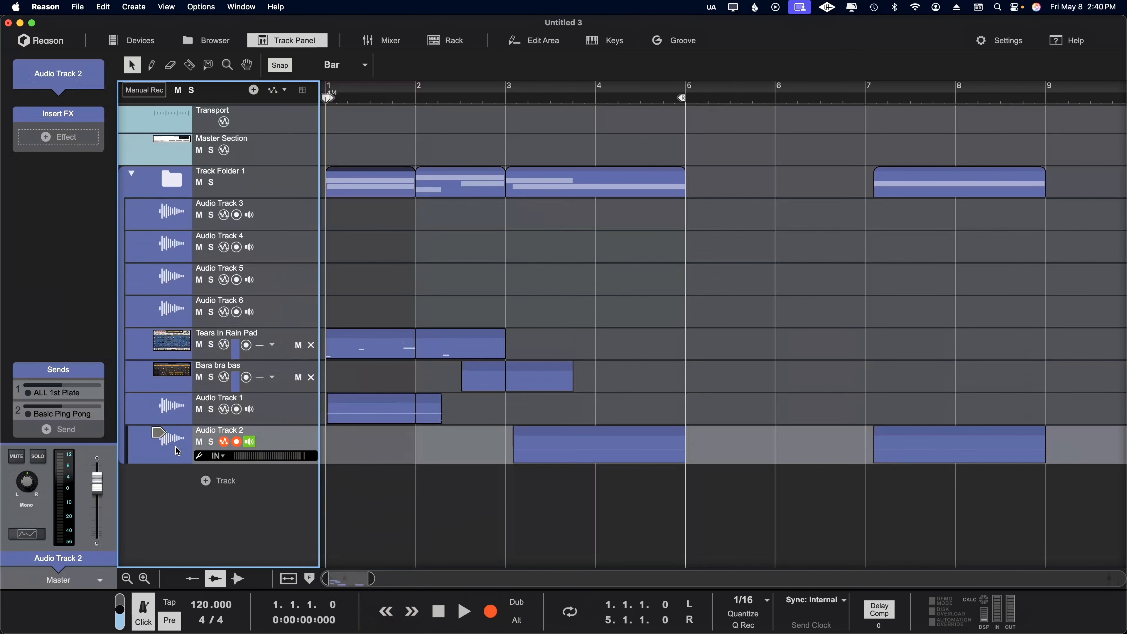
shift+click(173, 357)
key(super+g)
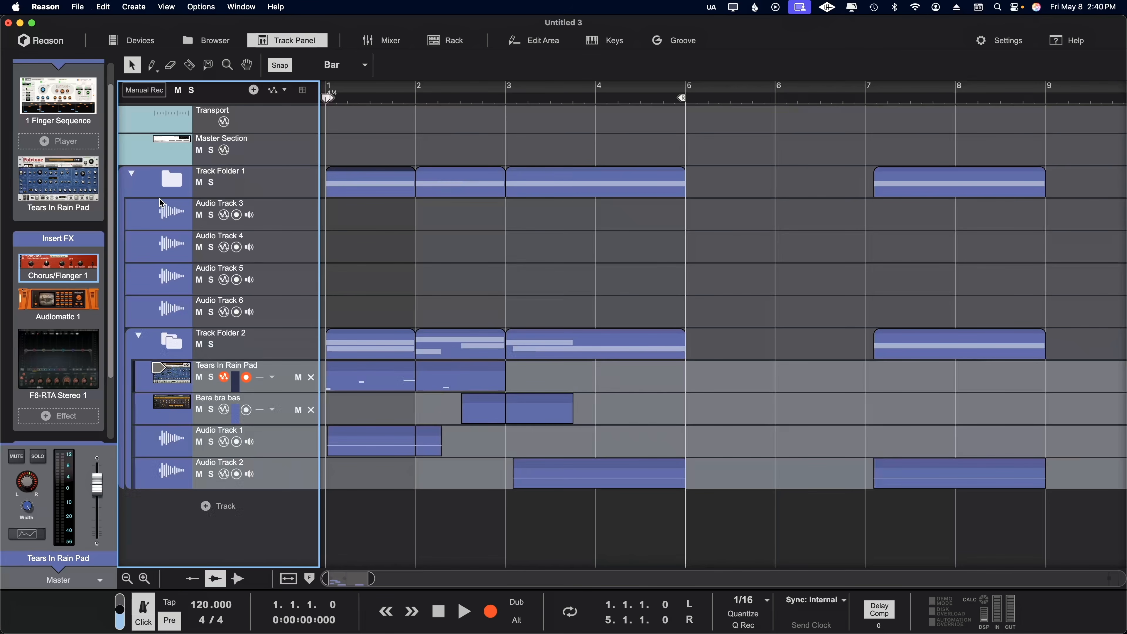
Group Audio Track 1 and Audio Track 2 into another folder nested inside Track Folder 2.
click(168, 462)
click(168, 450)
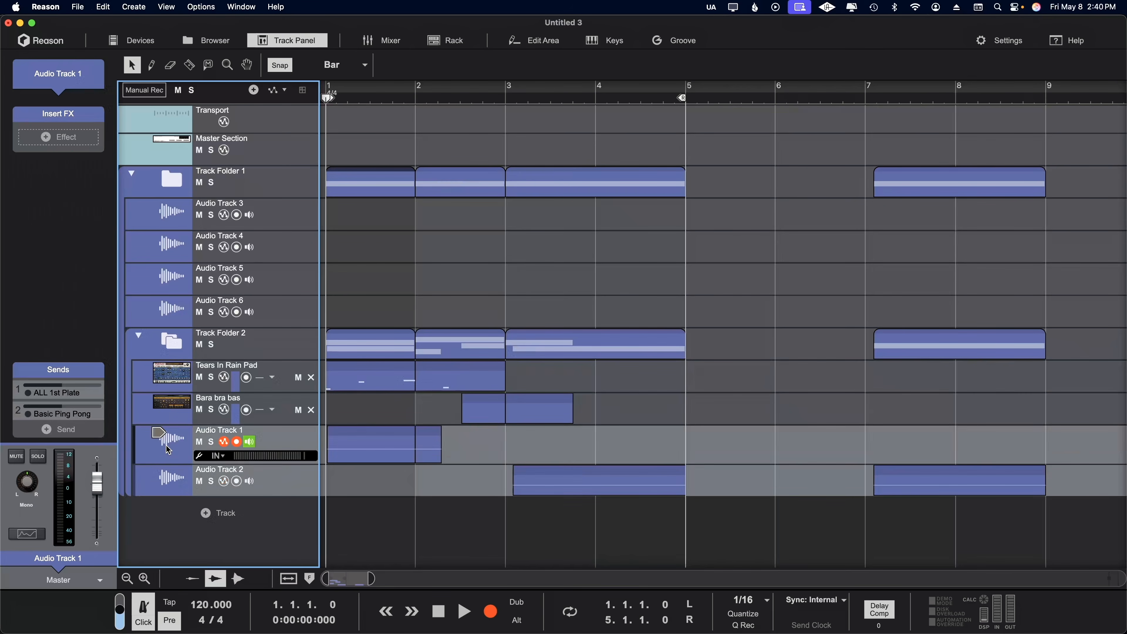
key(super+g)
Move the first Track Folder 3 clip from bar 1 to bar 6.
click(377, 166)
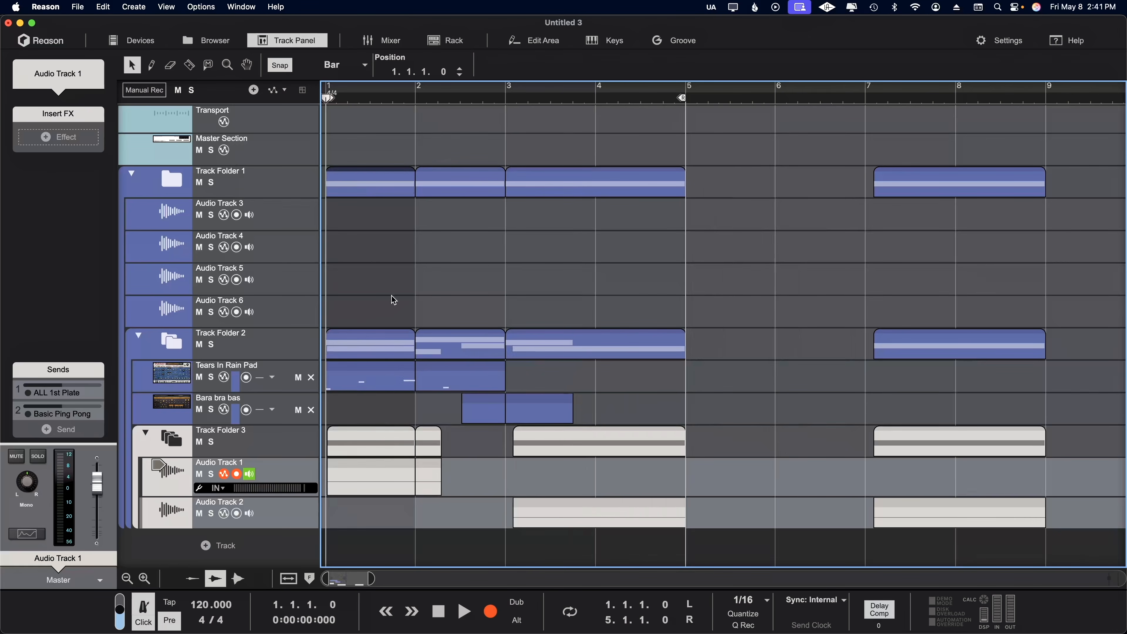
click(338, 449)
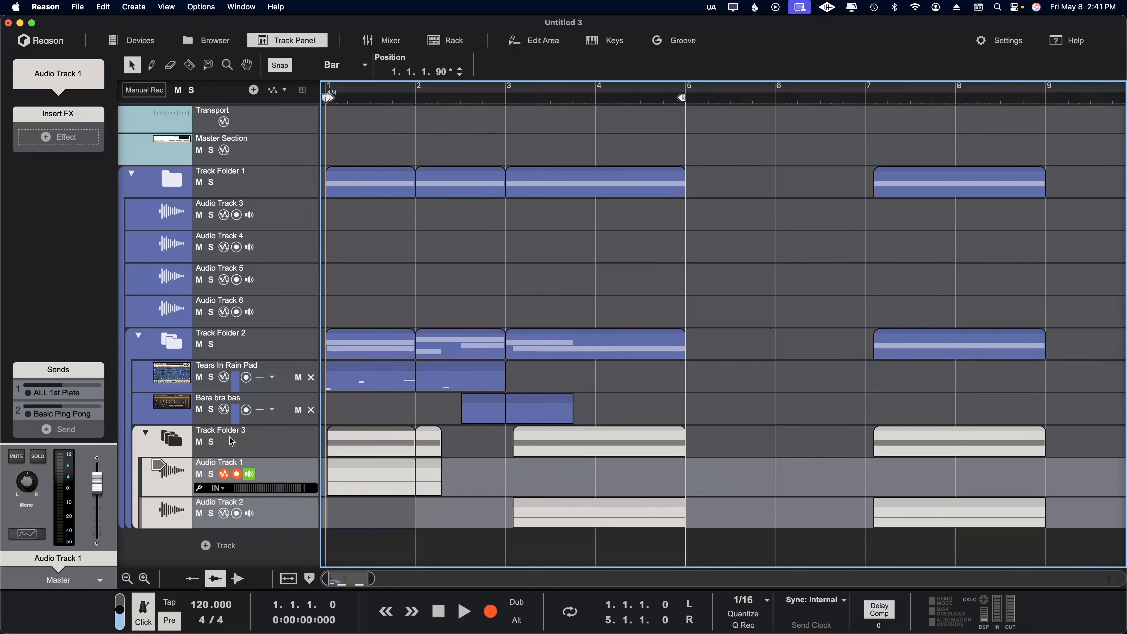
drag(359, 441, 810, 439)
click(818, 354)
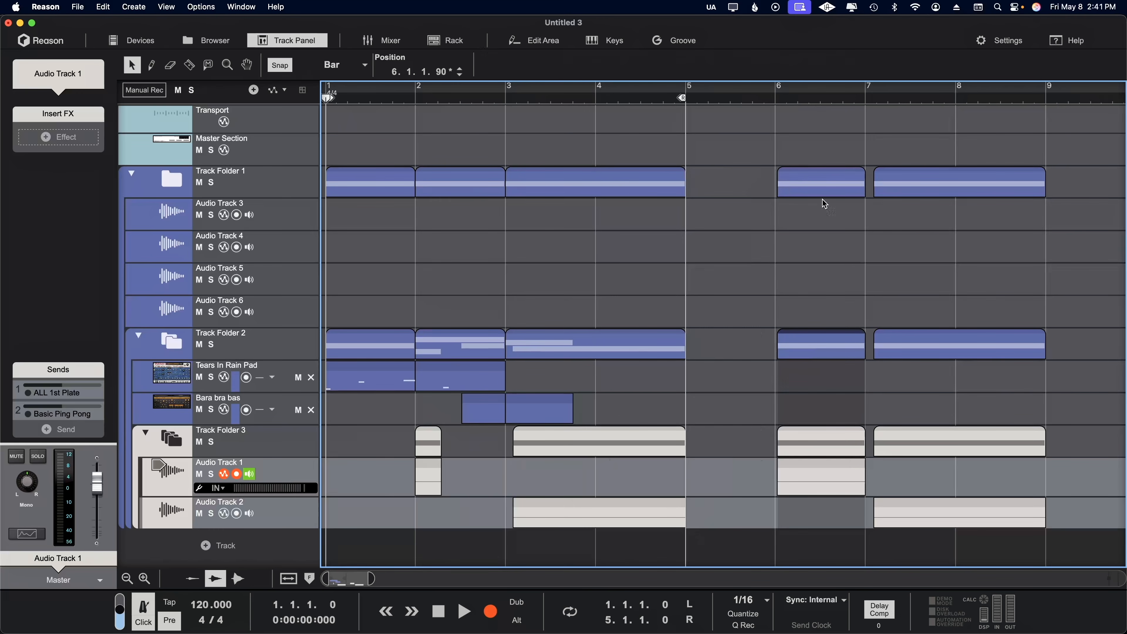
click(253, 192)
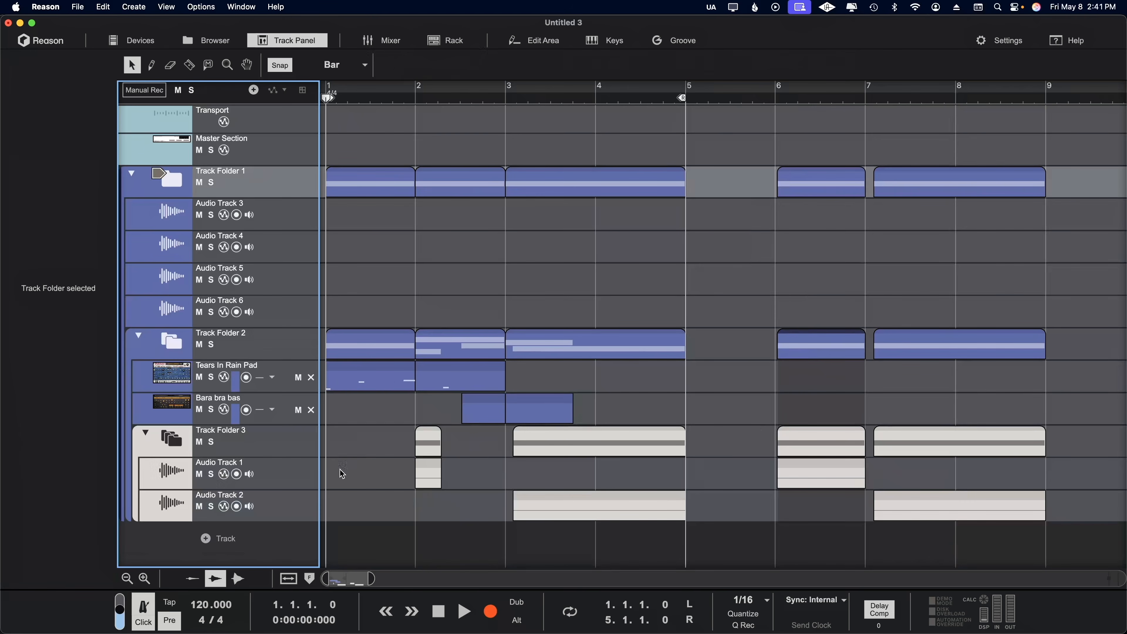
click(370, 386)
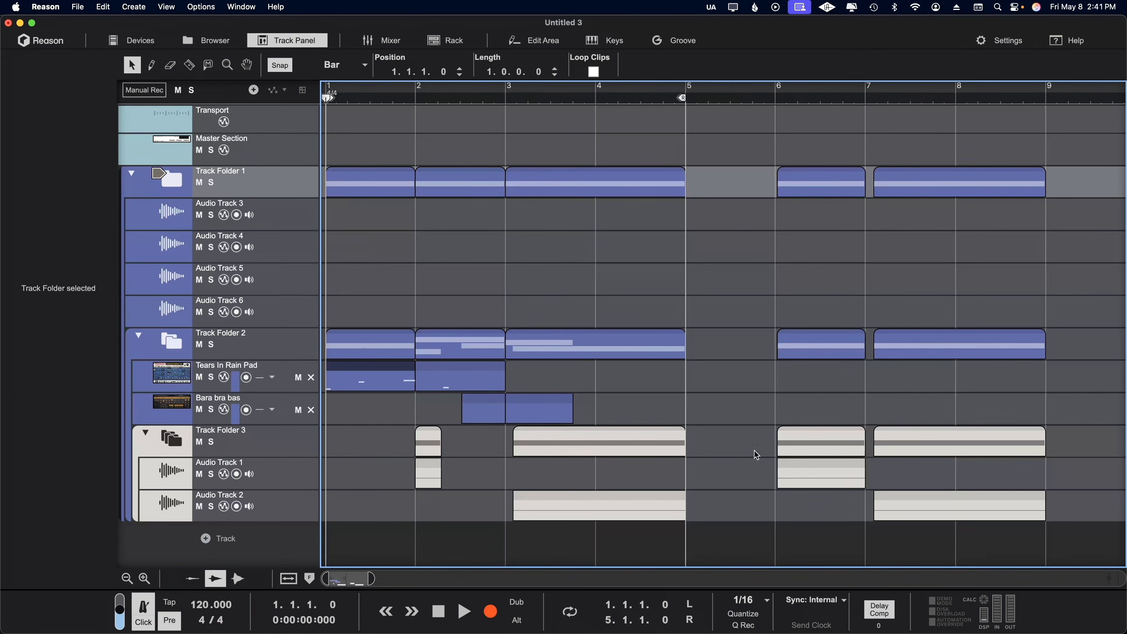
Move the bar 6 clip on Audio Track 1 to bar 1 and place a one-bar clip at bar 1 on Audio Track 3.
drag(821, 473, 304, 479)
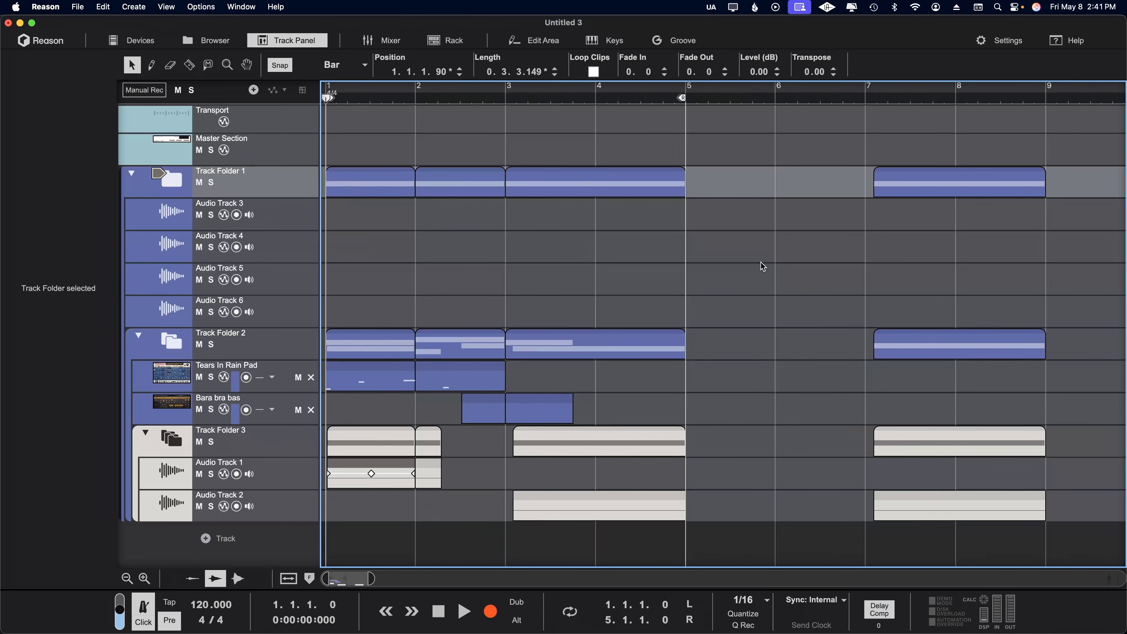
click(370, 381)
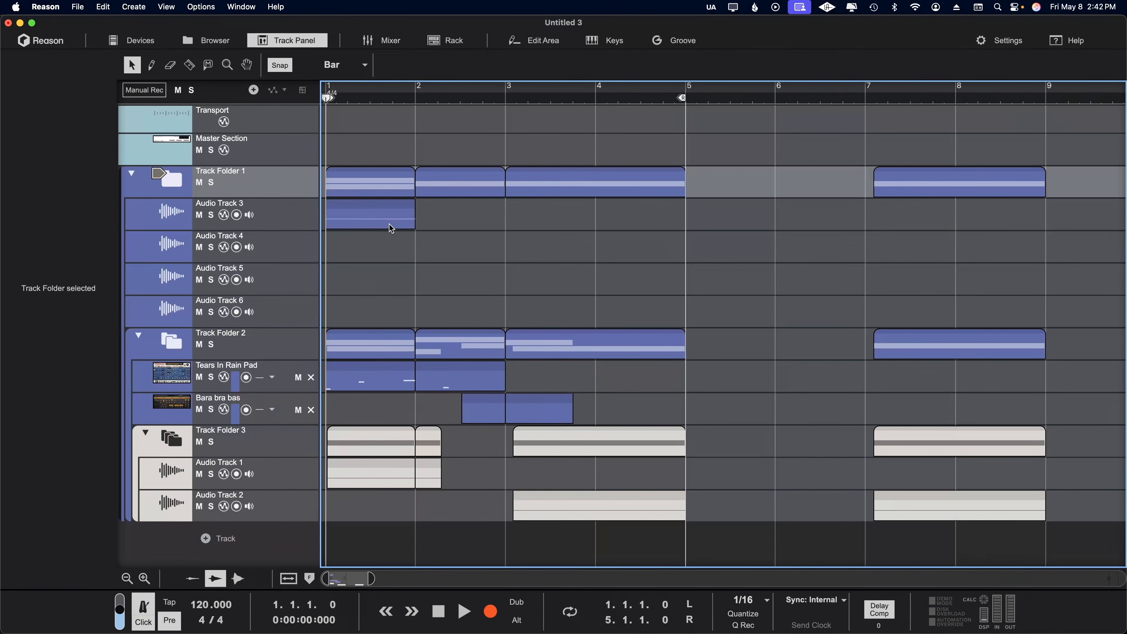
click(389, 224)
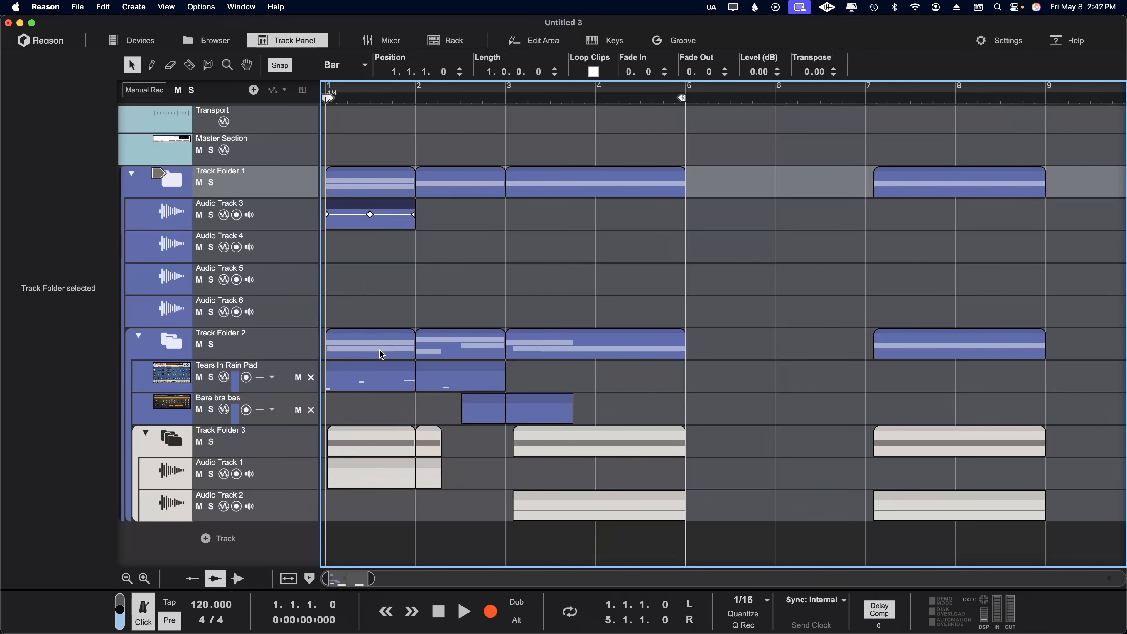
Copy the first Tears In Rain Pad clip to bar 6 and select the matching Track Folder 1 clip.
click(384, 380)
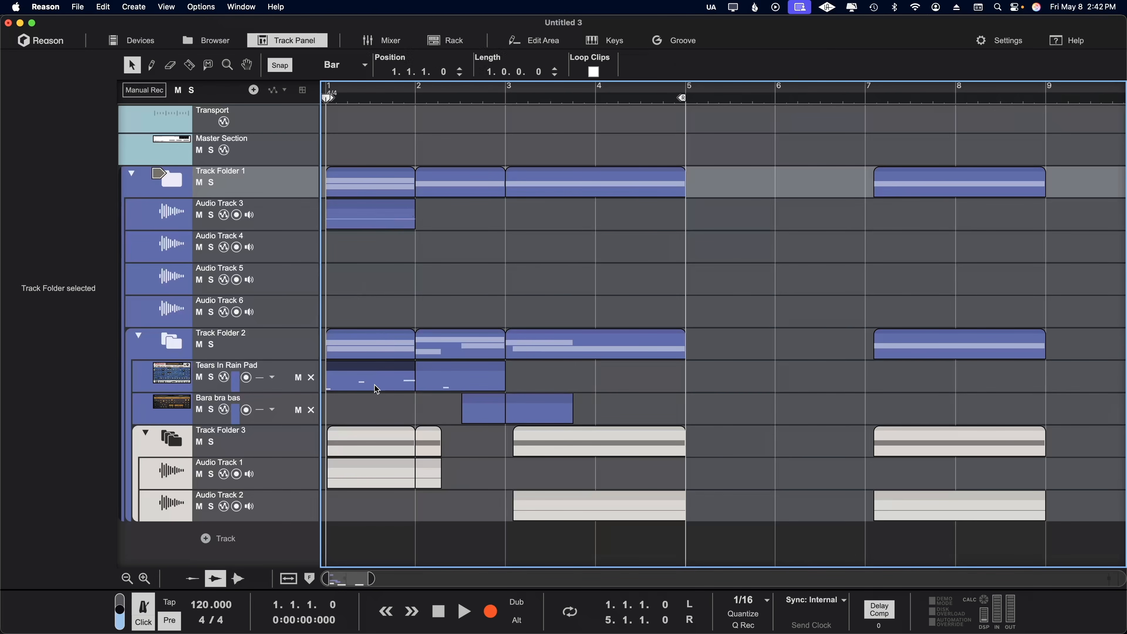
drag(374, 386, 861, 385)
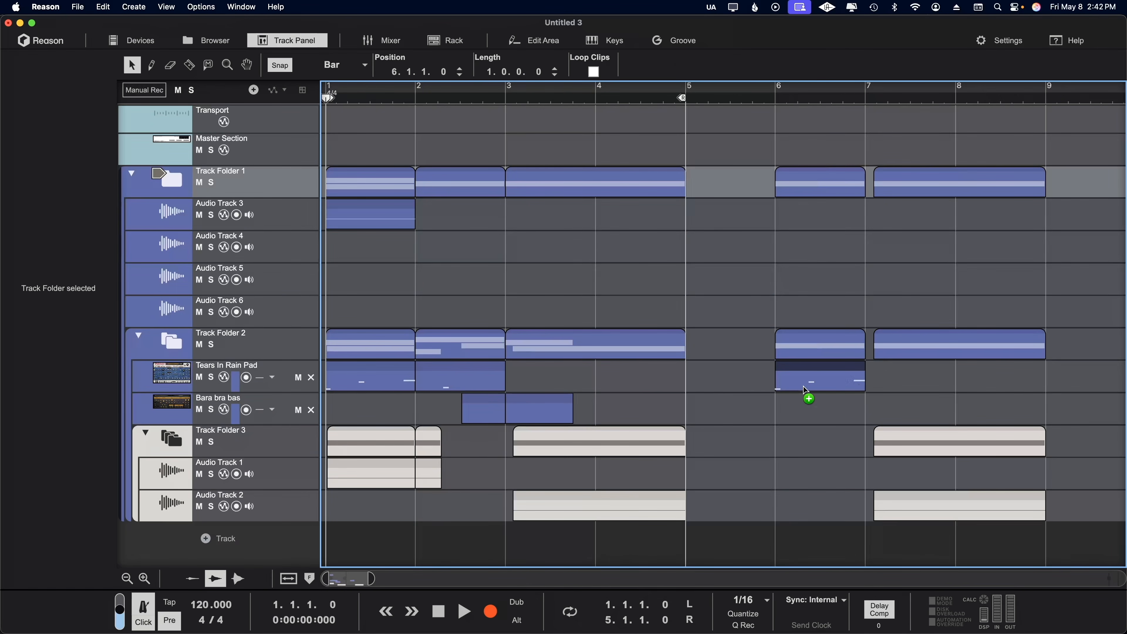
click(813, 347)
shift+click(818, 189)
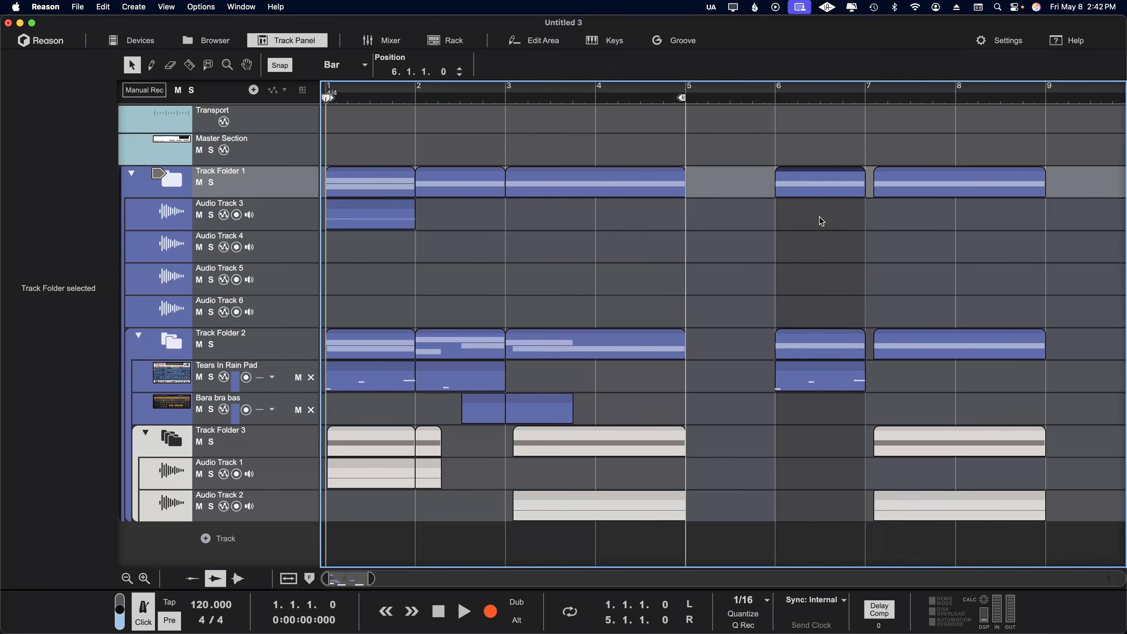
click(393, 228)
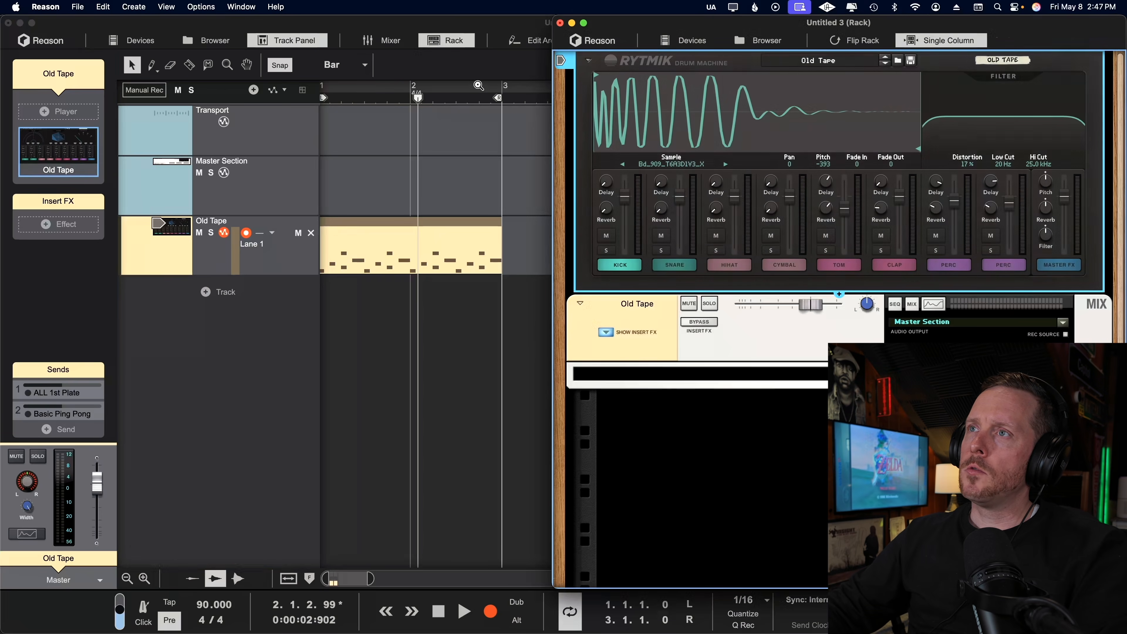
Close the detached rack window and play the Old Tape clip from the start of the song.
click(560, 23)
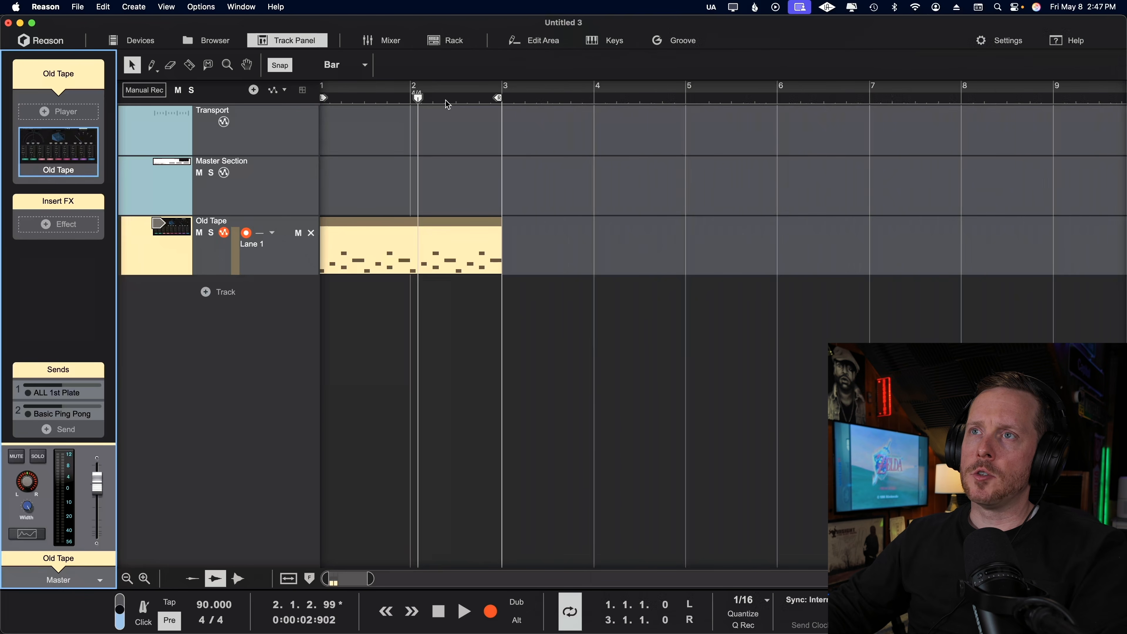
drag(418, 99, 142, 108)
key(space)
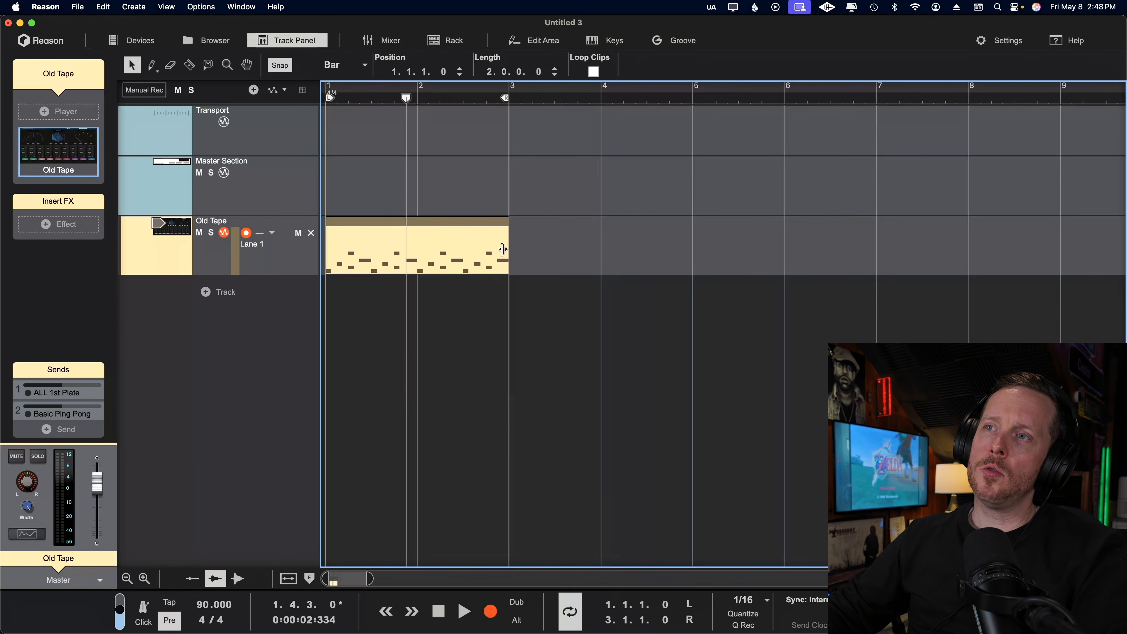
Name the two-bar clip on the Old Tape track "Drum Beat".
mouse_move(507, 242)
mouse_down()
mouse_move(782, 243)
mouse_move(499, 259)
mouse_up()
right_click(499, 257)
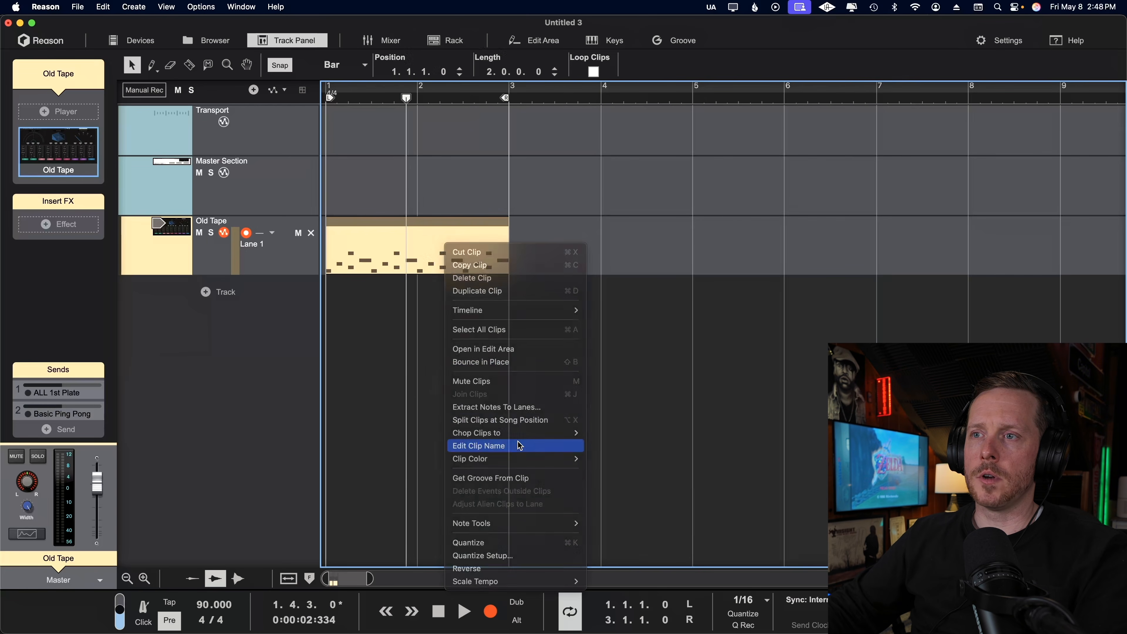
click(521, 445)
text(Drum)
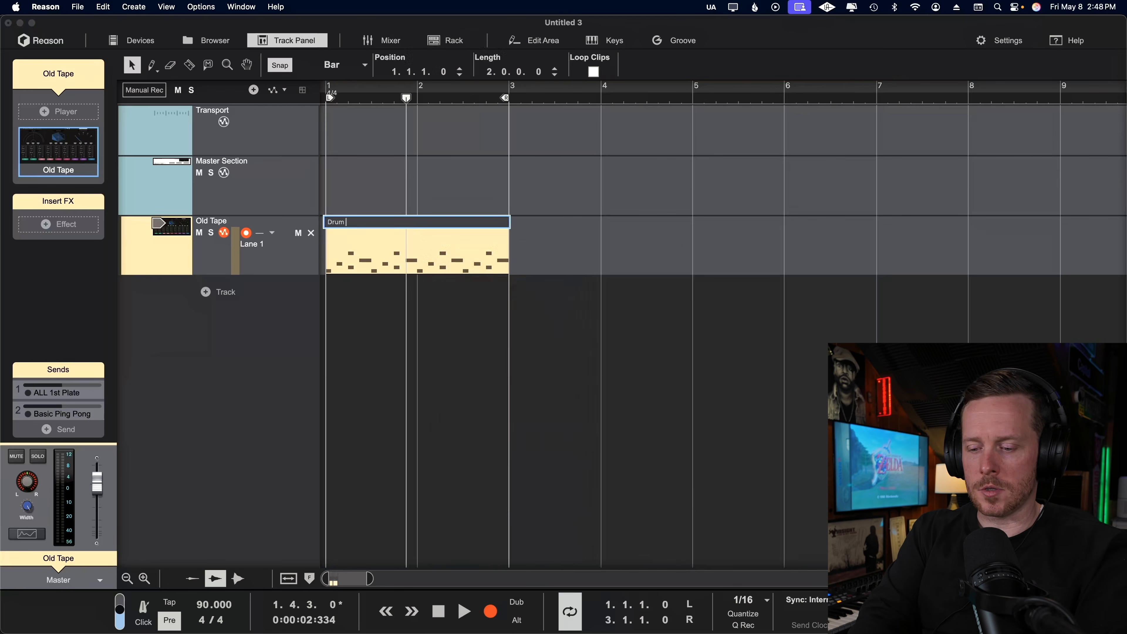
text( Beat)
key(Return)
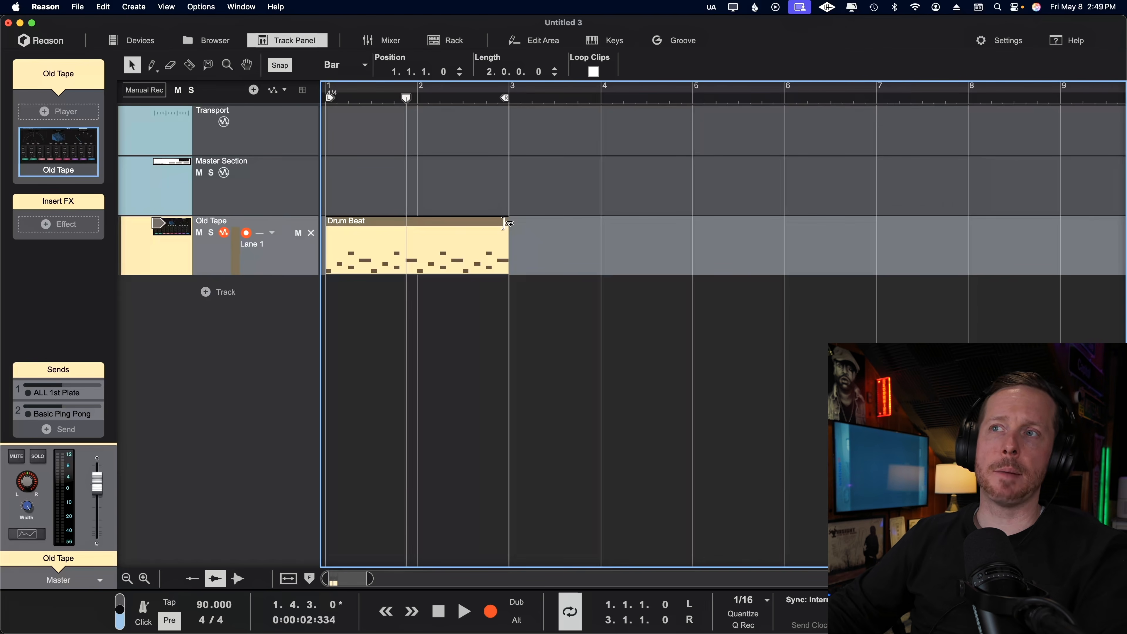
Loop the Drum Beat clip out to a total length of 4 bars and open it for note editing.
drag(506, 223, 671, 237)
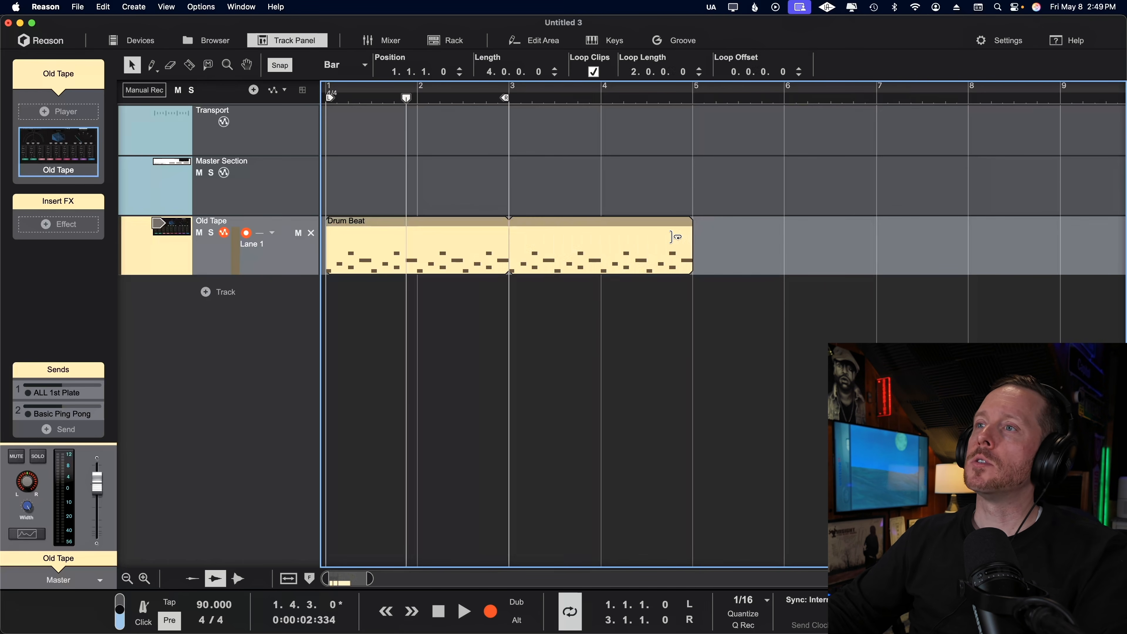
double_click(452, 254)
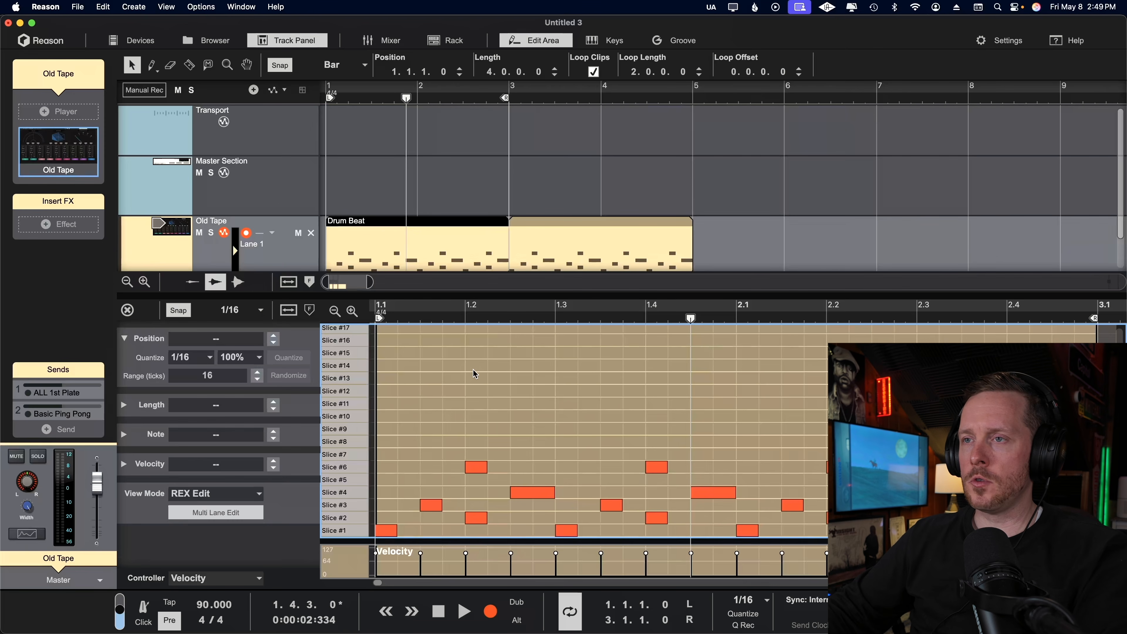
Draw notes on Slice #9 and Slice #8 at 1.3, and more on Slice #9 at 1.4 and 1.4.4.
key(w)
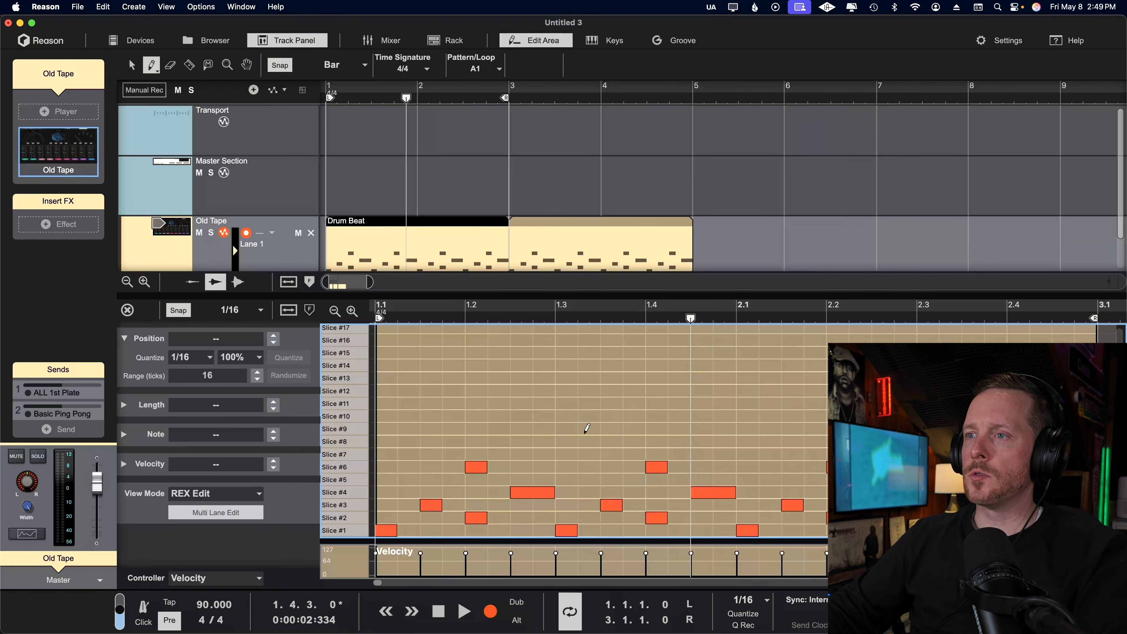
click(566, 429)
click(567, 441)
click(656, 429)
click(724, 429)
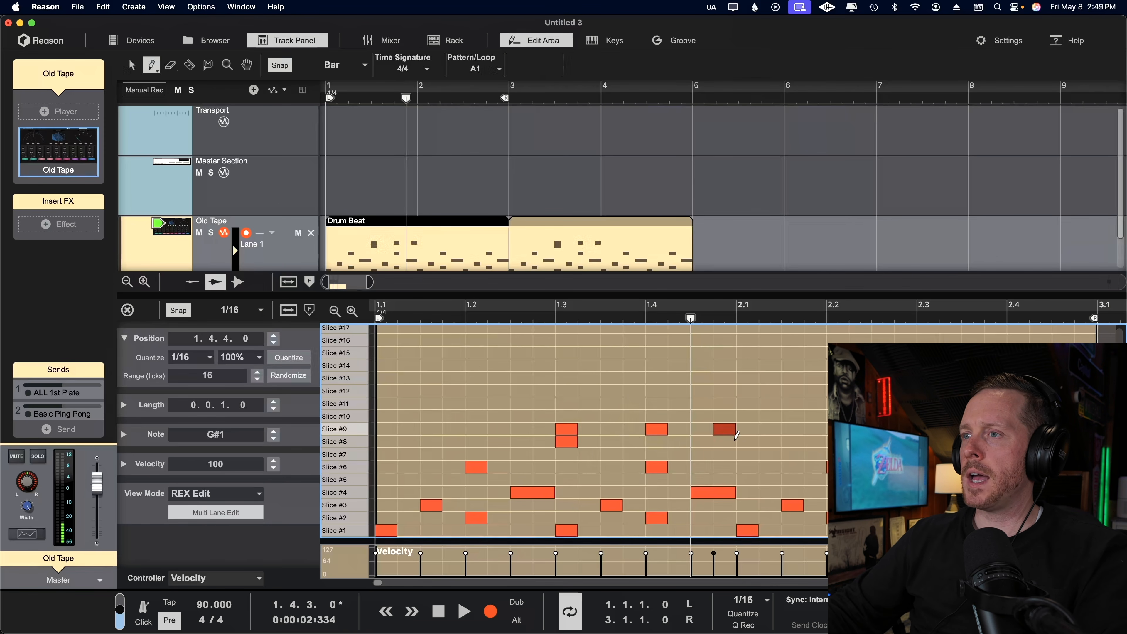
Erase the added notes on Slice #9 and Slice #8.
click(730, 430)
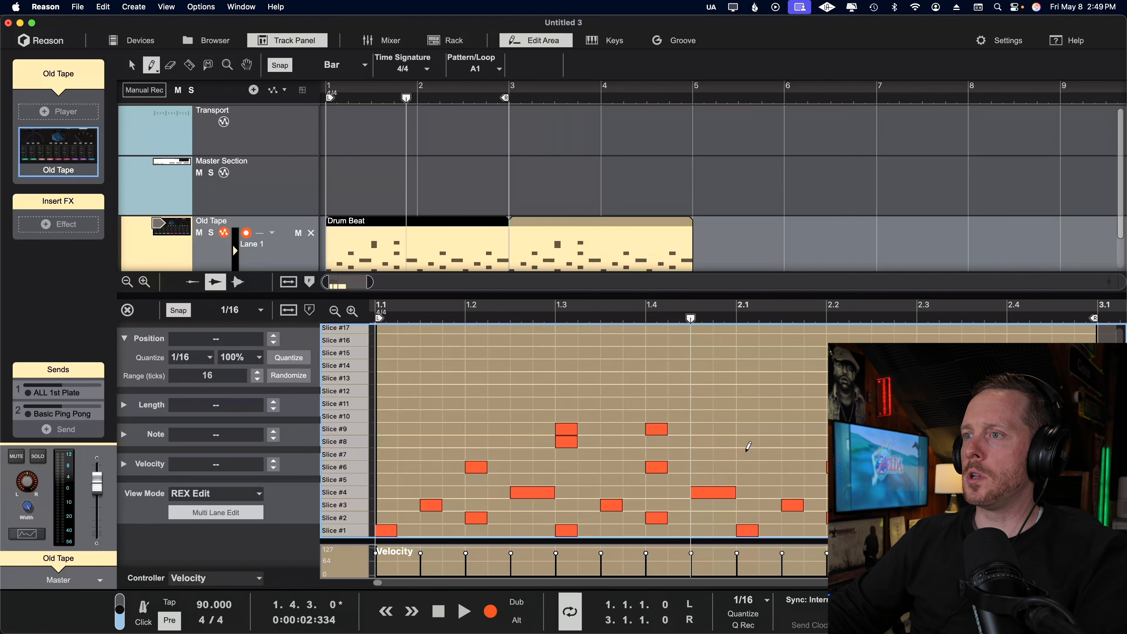
click(657, 430)
click(576, 436)
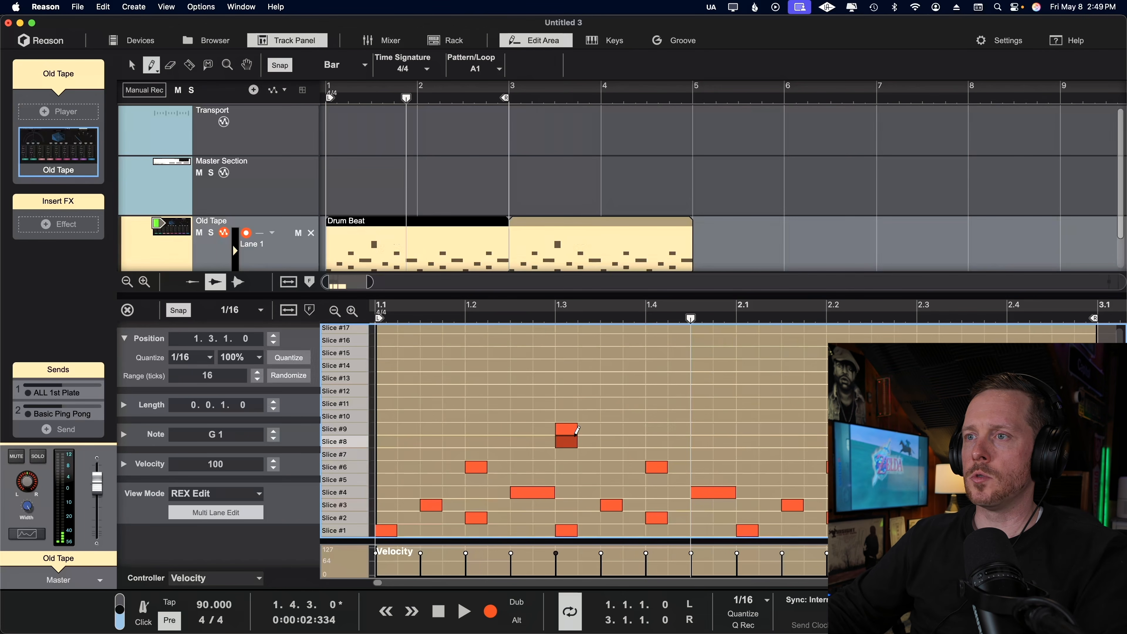
click(575, 429)
click(570, 441)
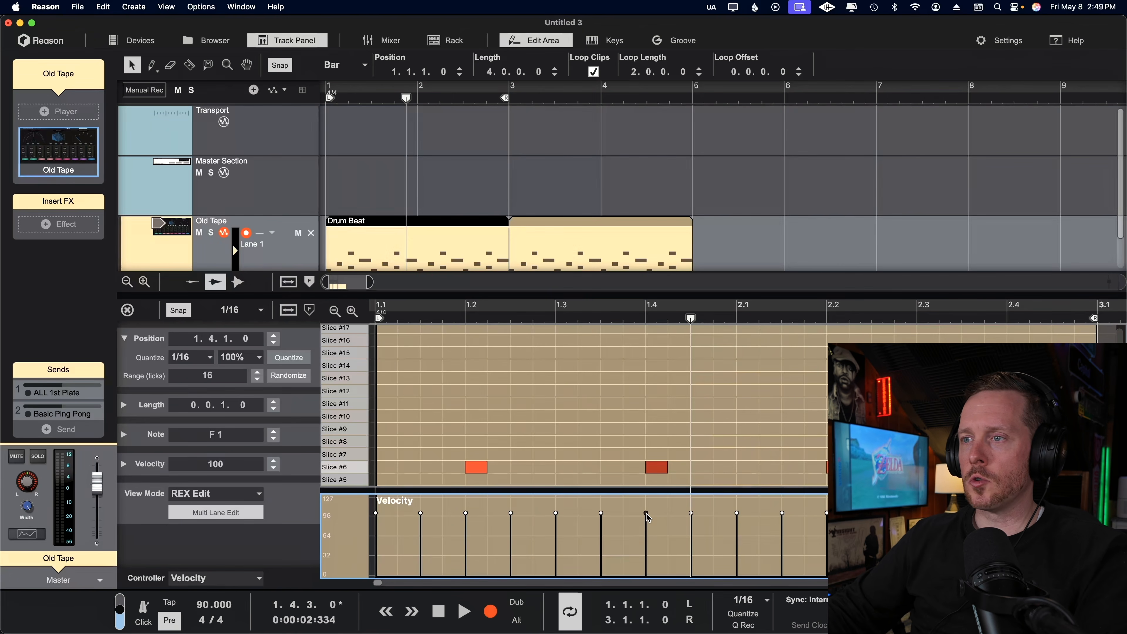
Lower the velocity of one note at 1.4, and raise the selected notes together until the 1.3.3 note has velocity 102.
mouse_move(647, 516)
mouse_down()
mouse_move(648, 550)
mouse_move(648, 536)
mouse_up()
key(w)
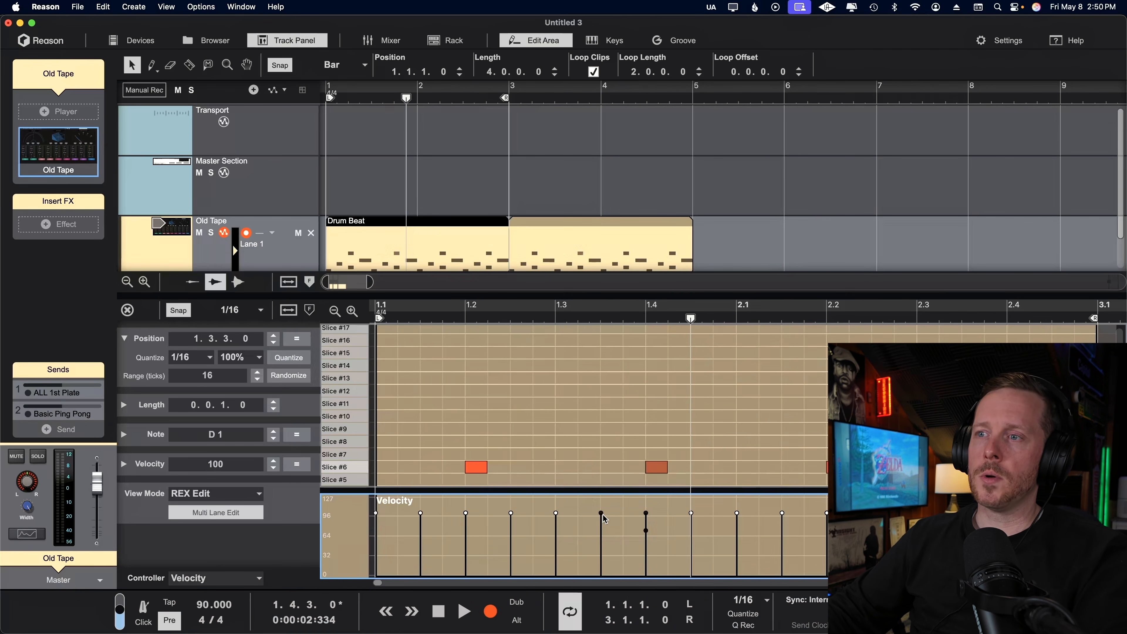
drag(602, 514, 608, 512)
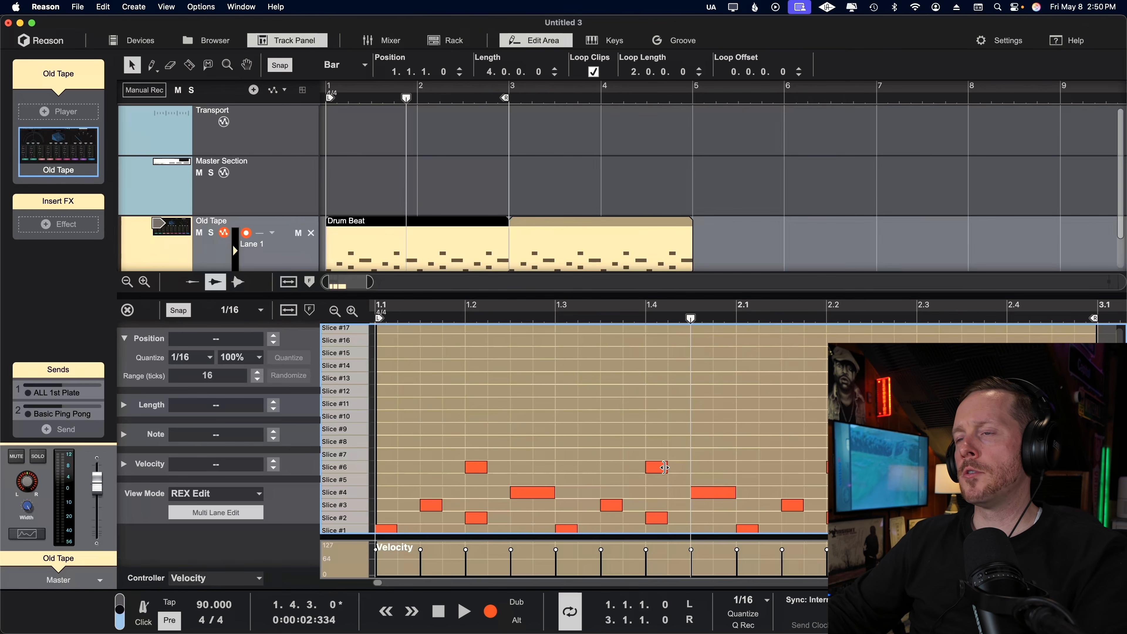
Move the Slice #6 note at 1.4 half a beat earlier and back to its original position.
drag(665, 468, 600, 470)
drag(600, 470, 647, 470)
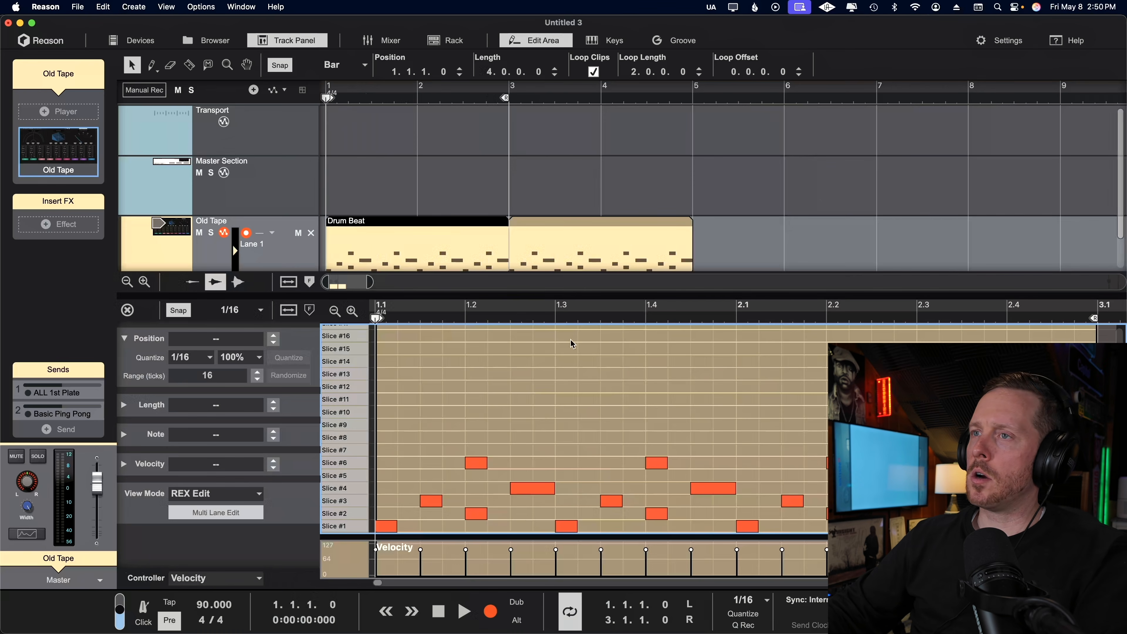
Try raising the Slice #6 note at 1.2 to Slice #7 and a group of notes by three slices, undoing both moves.
scroll(543, 193, down, 2)
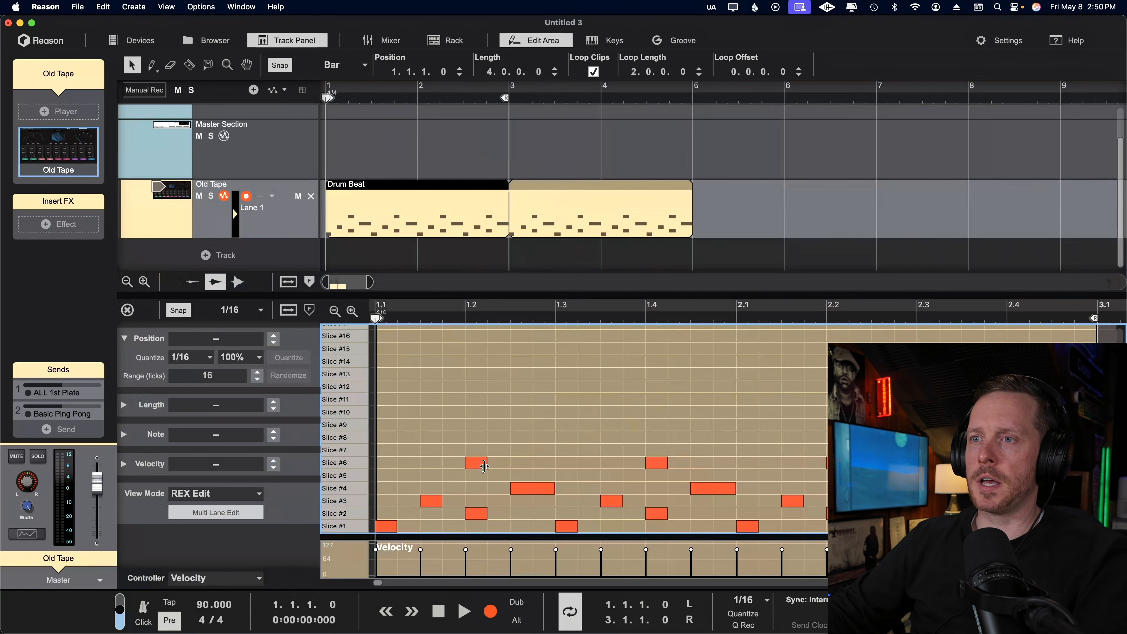
click(484, 466)
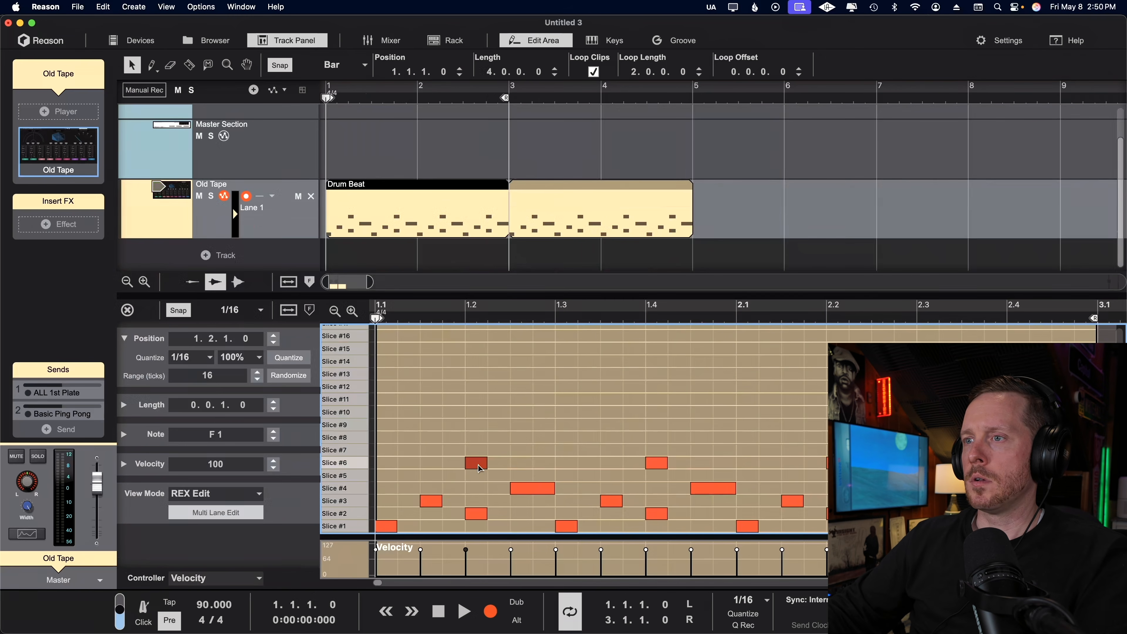
drag(479, 465, 479, 453)
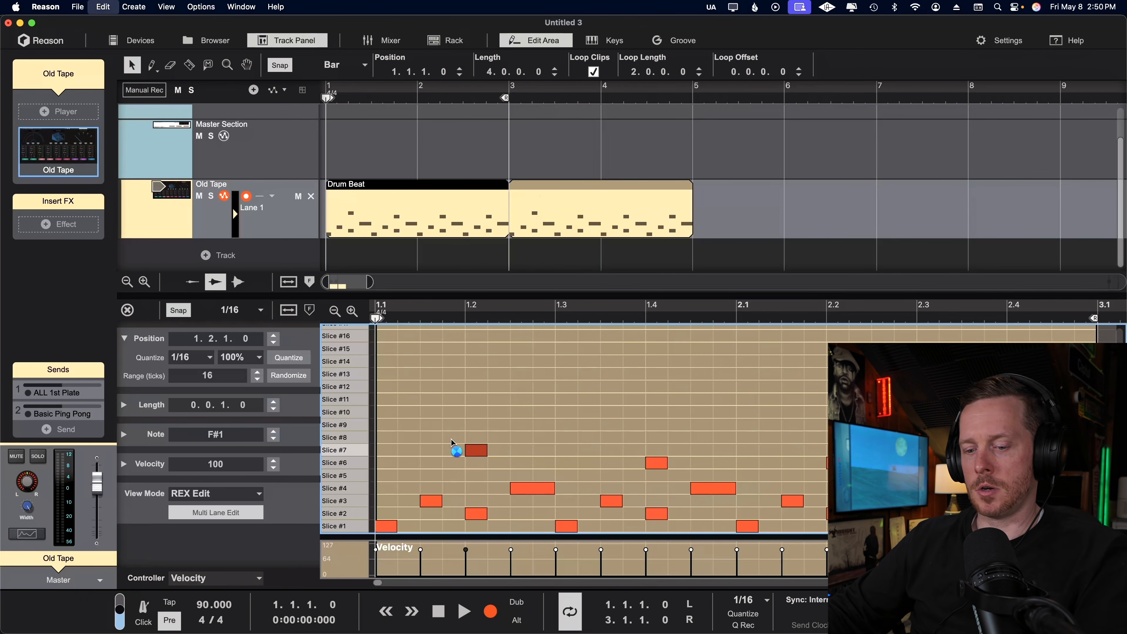
key(cmd+z)
drag(428, 396, 710, 455)
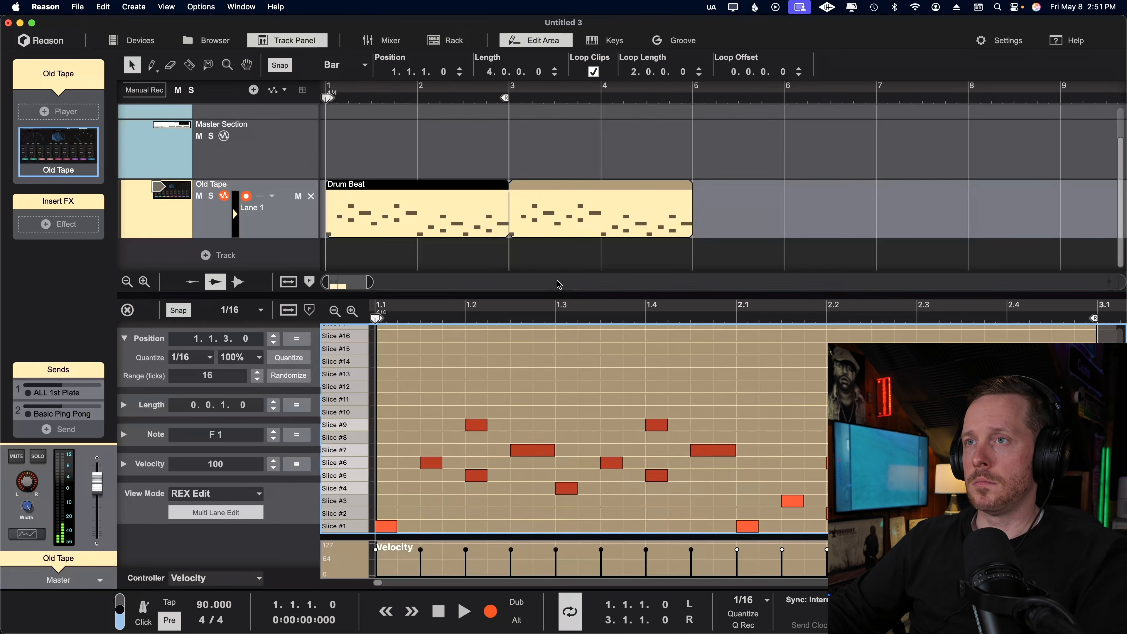
key(cmd+z)
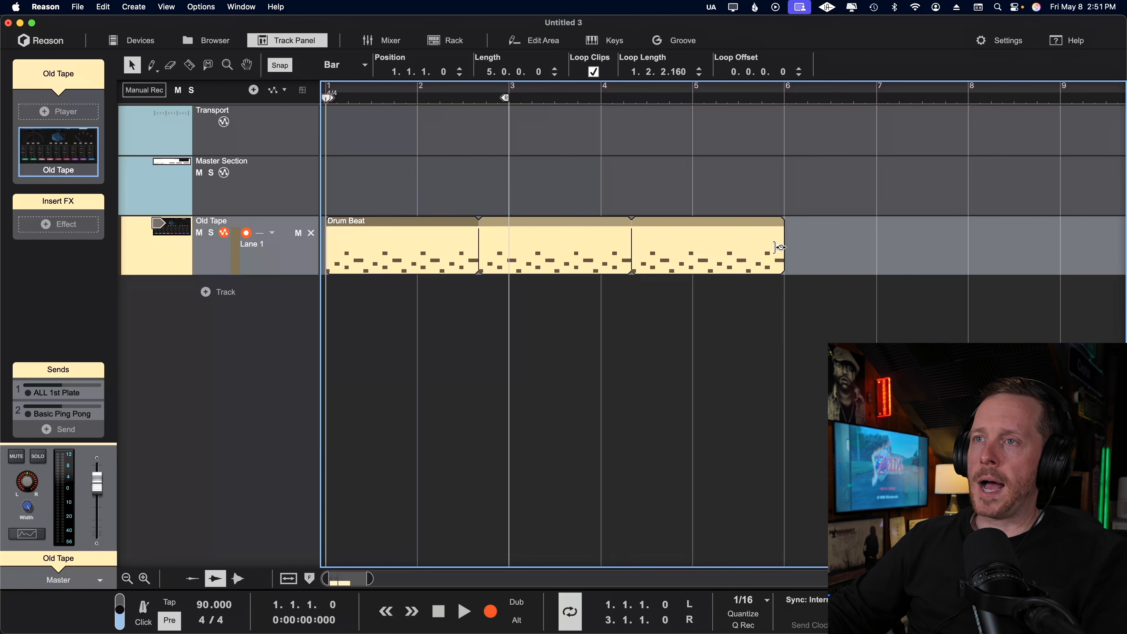
Scale the looped Drum Beat clip to a total length of 2 bars and play it back.
drag(780, 247, 475, 283)
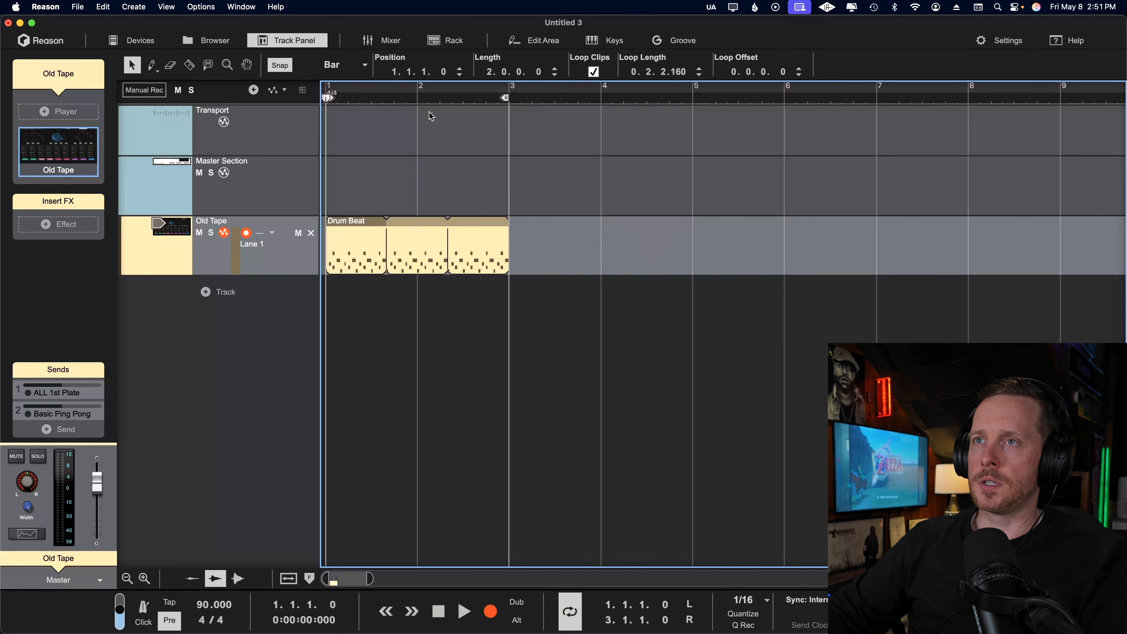
key(space)
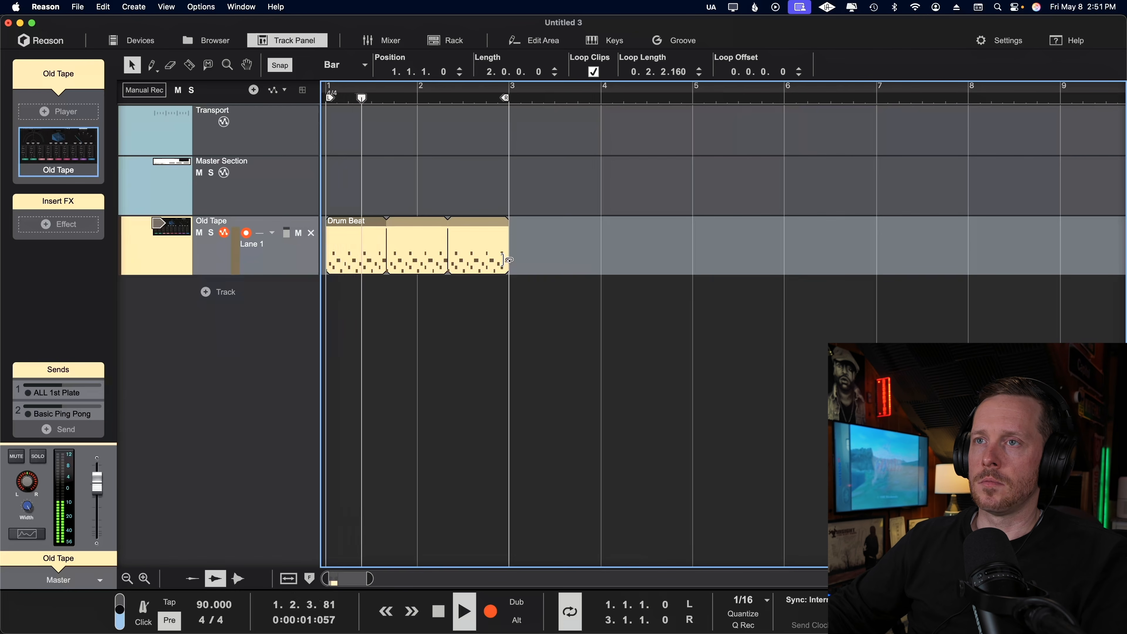
click(507, 264)
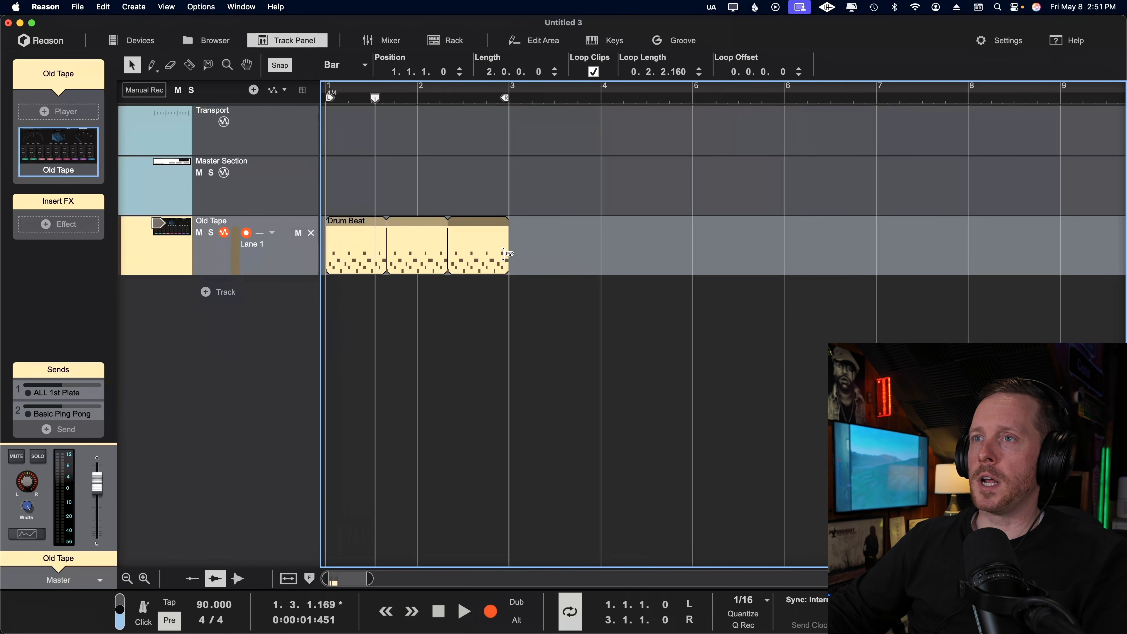
Scale the looped Drum Beat clip to 5 bars and to 7 bars, listening to each version.
drag(507, 254, 780, 270)
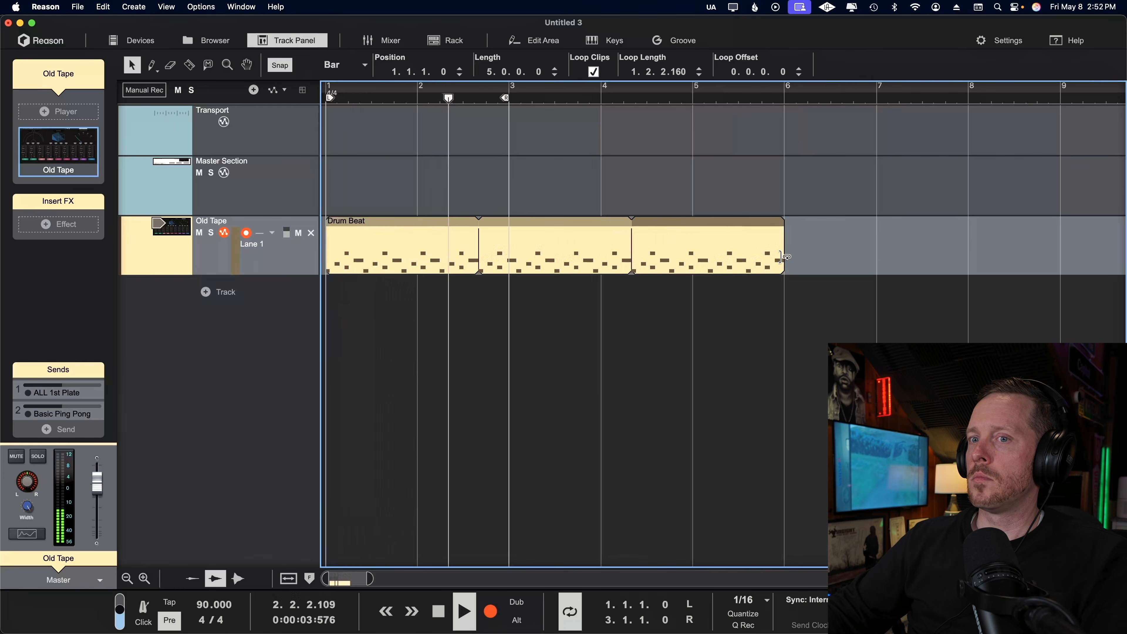
key(space)
drag(782, 256, 910, 269)
key(space)
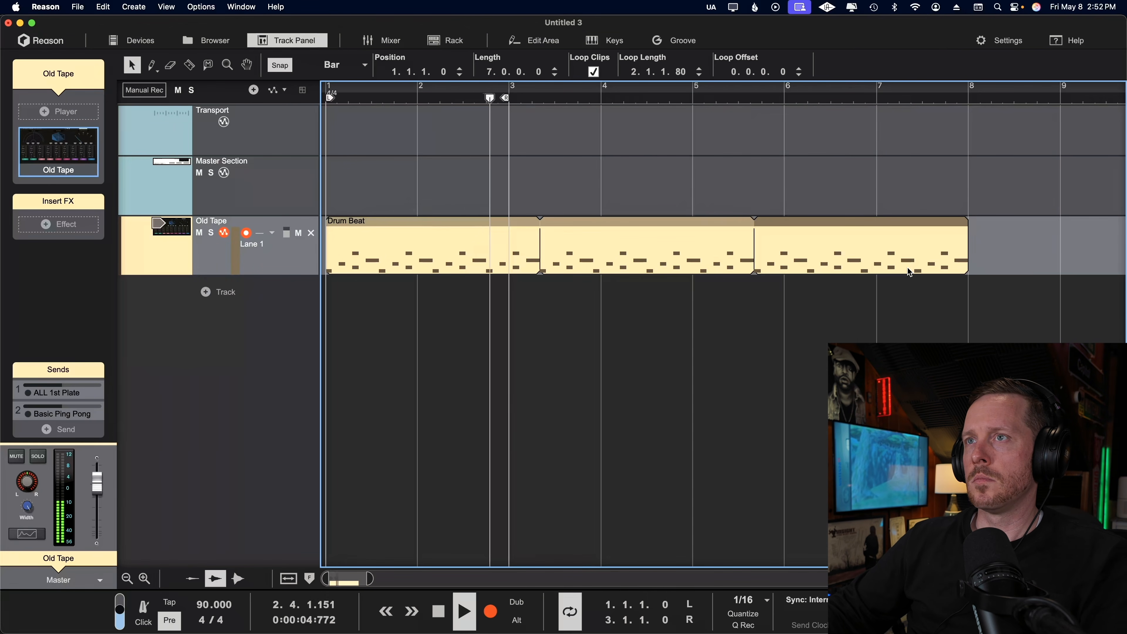
key(space)
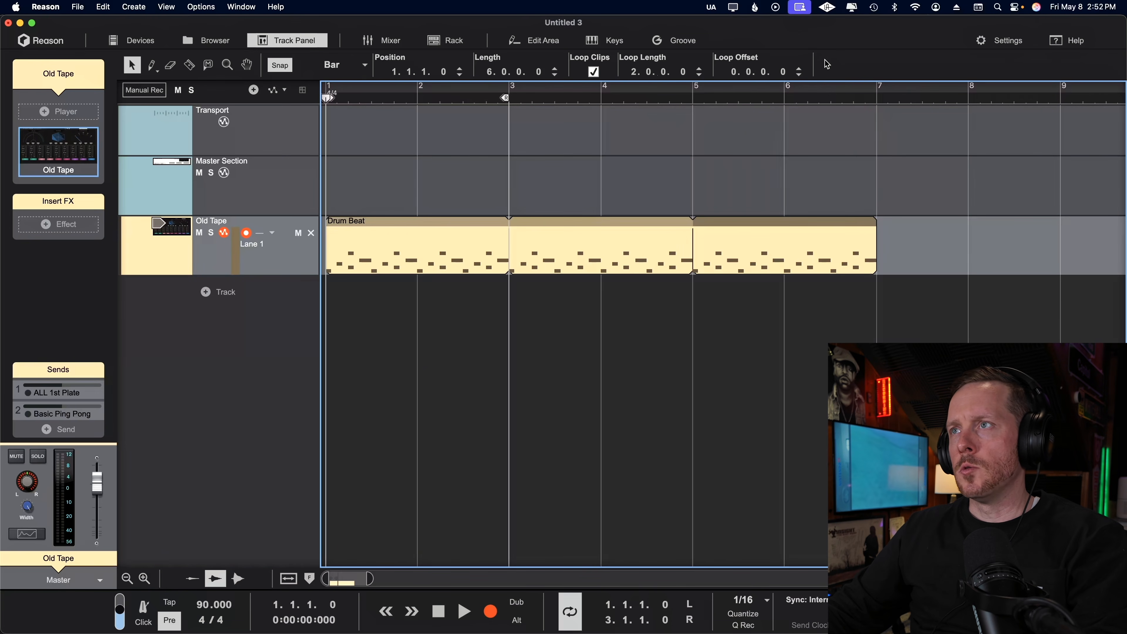
Shift the Drum Beat clip's loop offset to -1.1.0.0.
drag(746, 73, 745, 38)
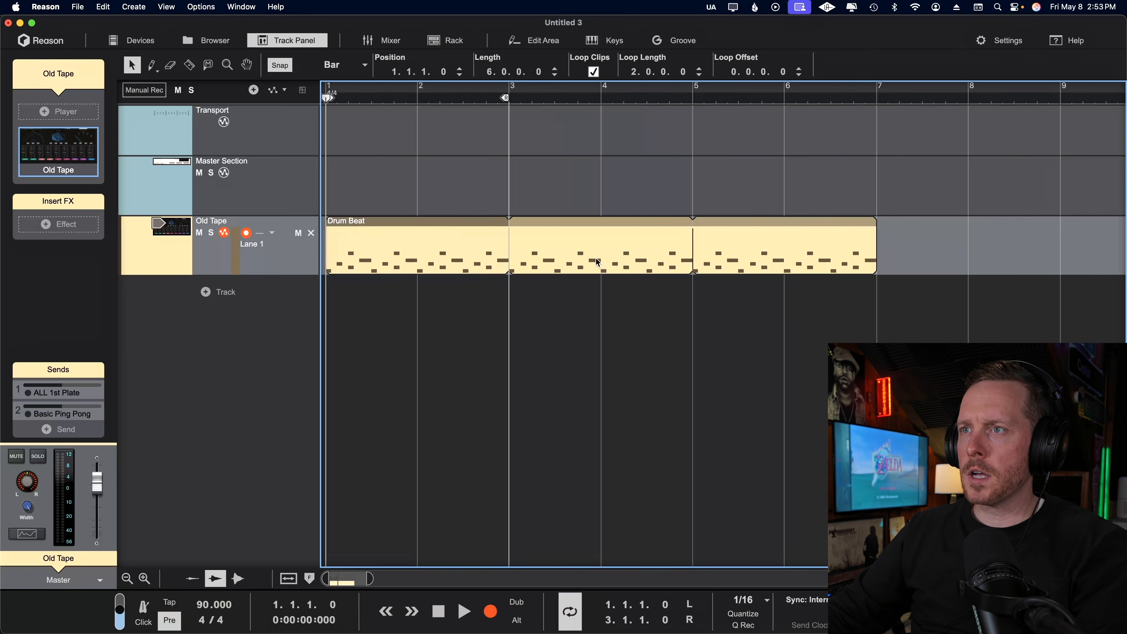
Try converting the looped Drum Beat clip to a single clip, then undo the conversion.
right_click(598, 261)
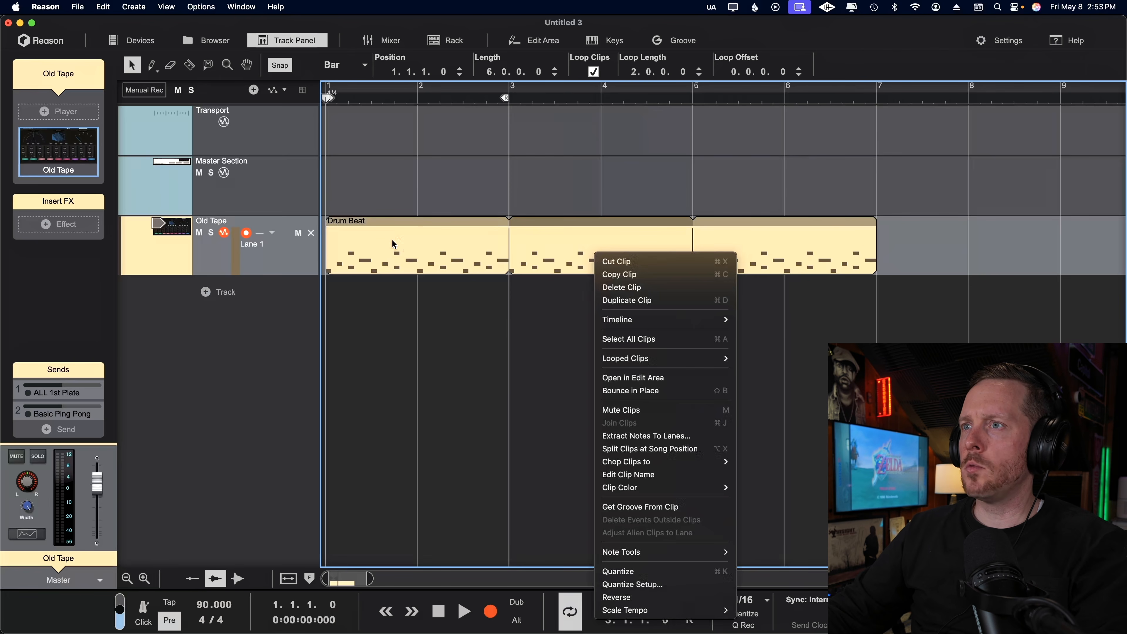
mouse_move(668, 359)
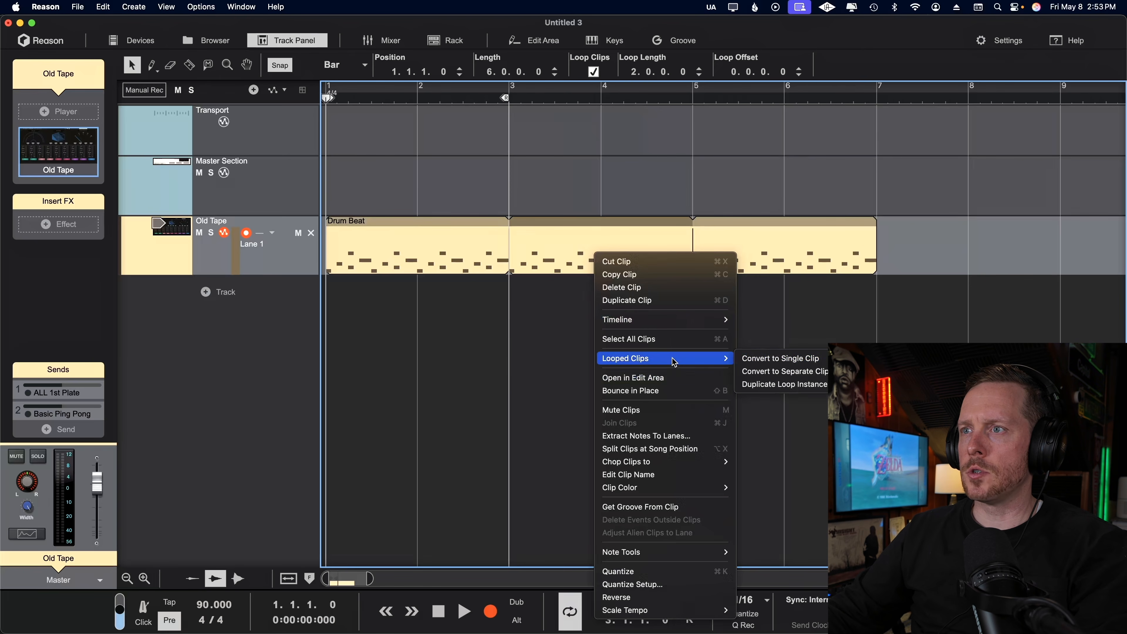
click(776, 363)
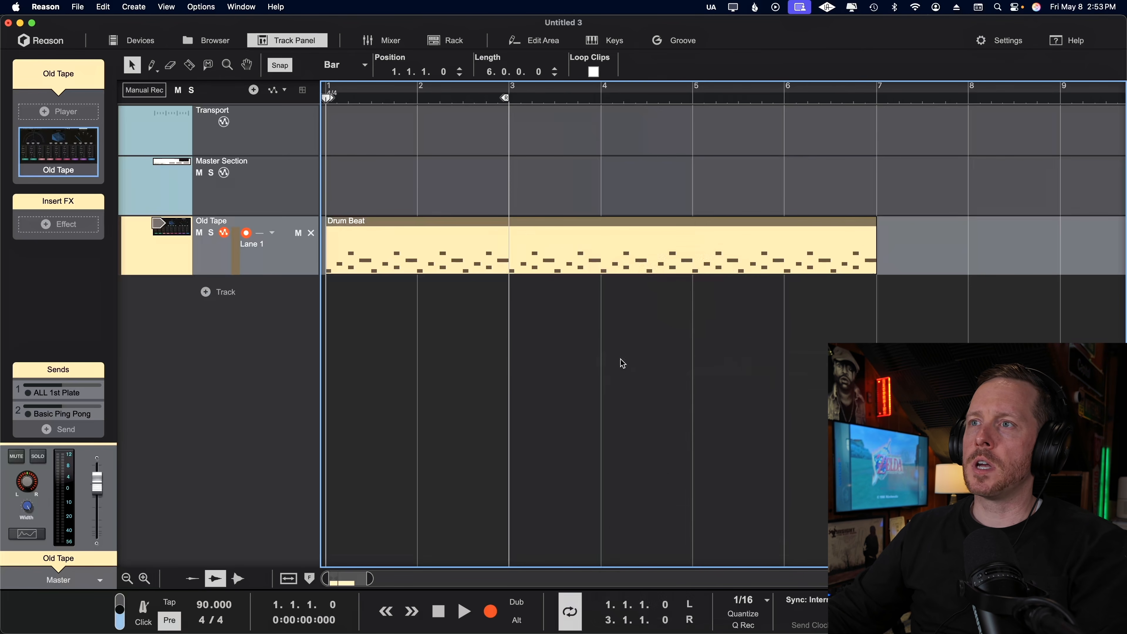
key(super+z)
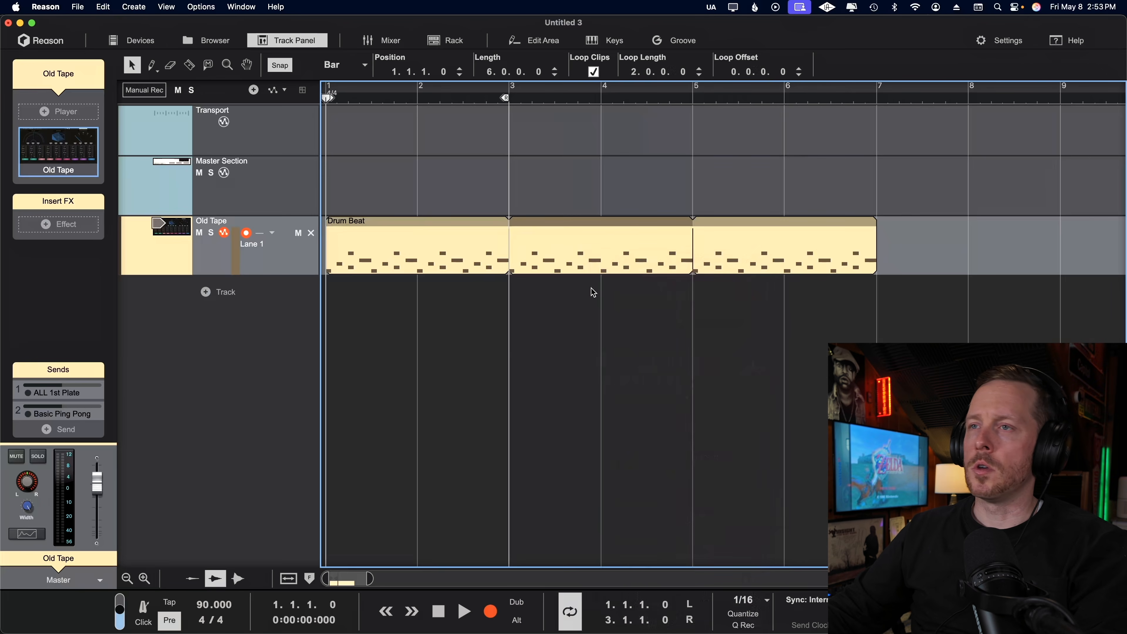
Duplicate the Drum Beat loop instance at bar 3 as its own clip.
click(591, 292)
right_click(593, 261)
mouse_move(666, 360)
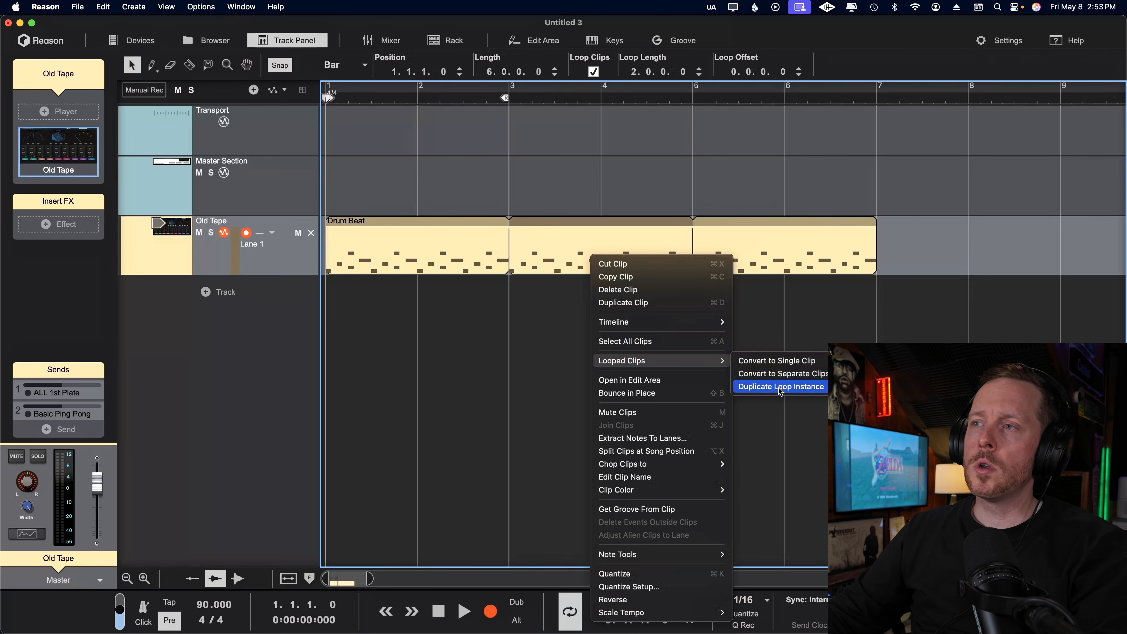
click(779, 387)
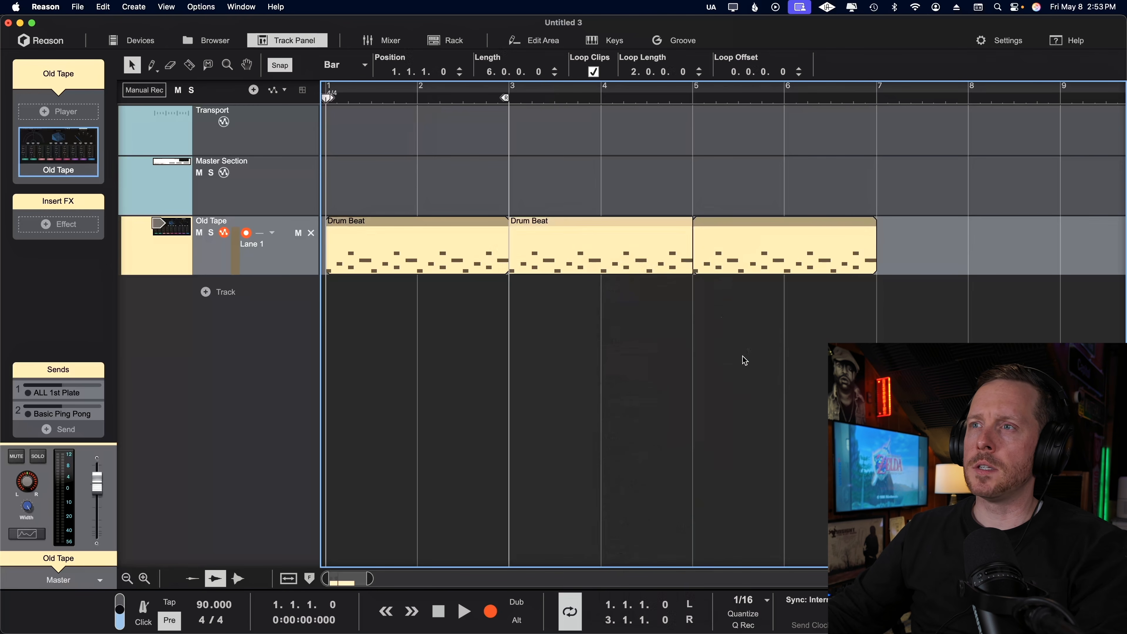
Open the duplicated Drum Beat clip at bar 3 and raise its Slice #4 note at 3.2.3 to Slice #6.
click(567, 249)
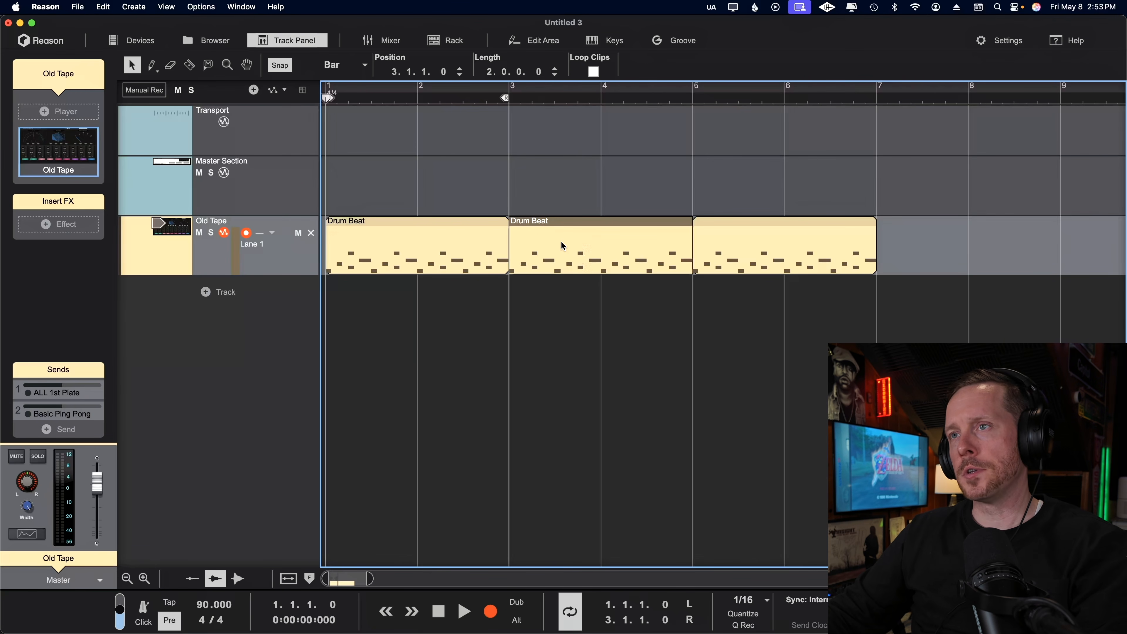
drag(561, 241, 583, 254)
double_click(583, 254)
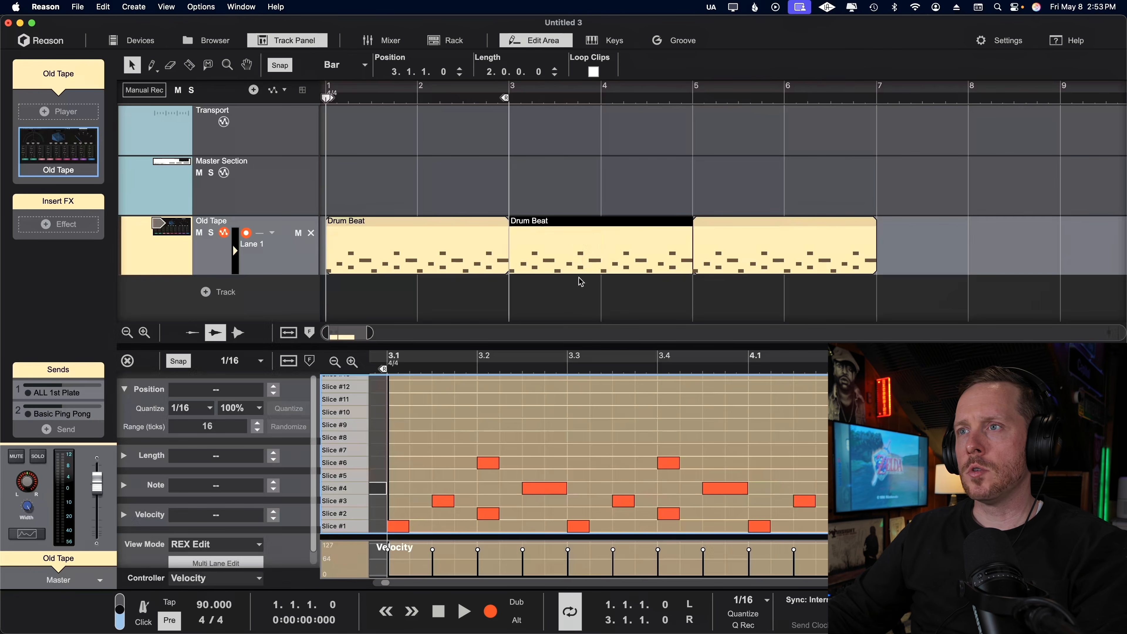
drag(548, 497, 548, 472)
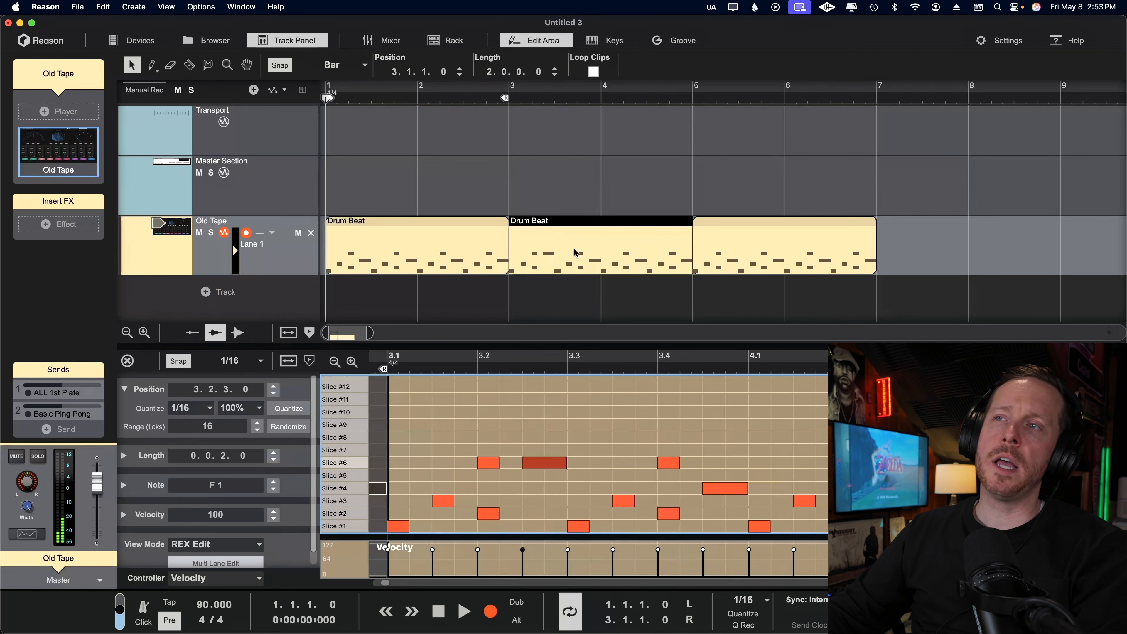
drag(581, 245, 620, 251)
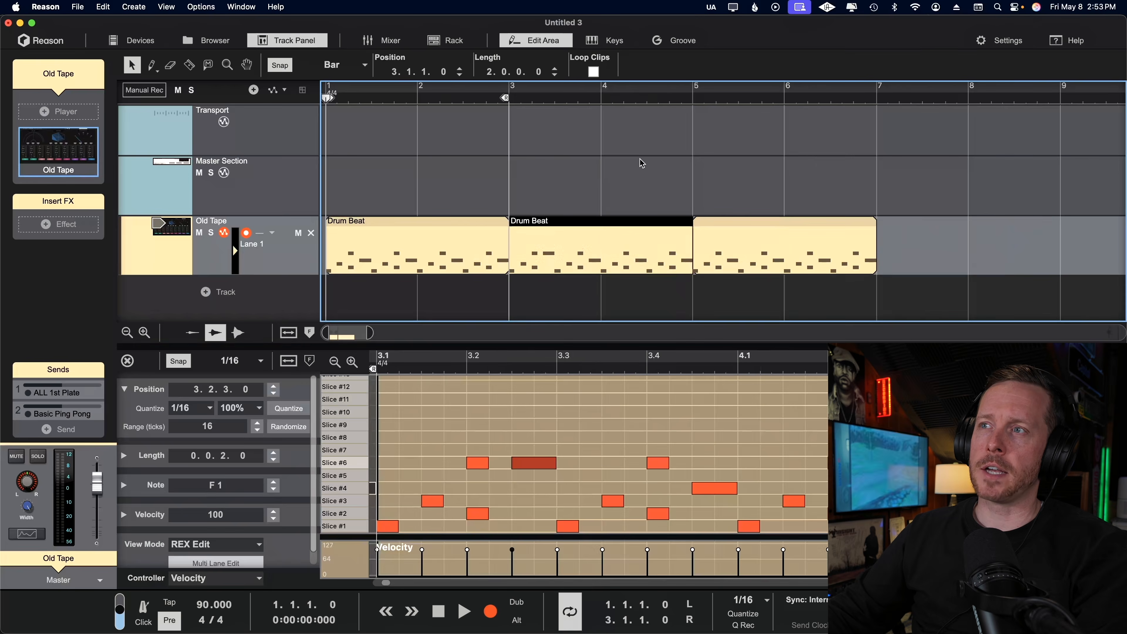
click(642, 163)
Create a one-bar clip at bar 7 with four 1/16 notes from 7.4, lower them to Slice #4, and play them back.
click(908, 253)
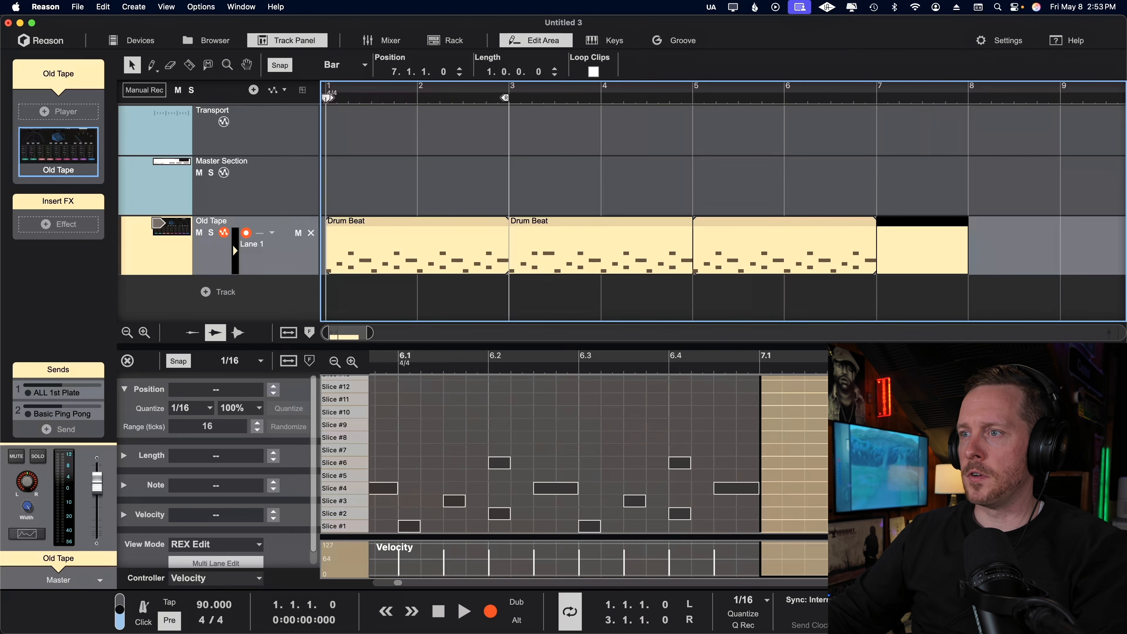
click(1039, 475)
click(1107, 476)
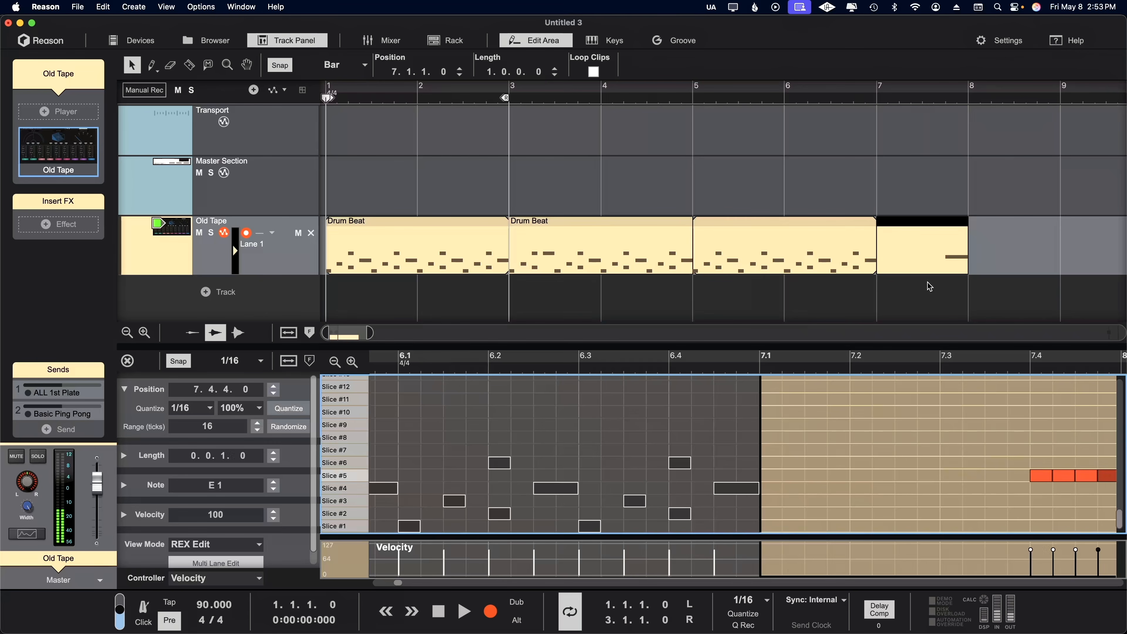
drag(987, 445, 1109, 489)
key(super+Down)
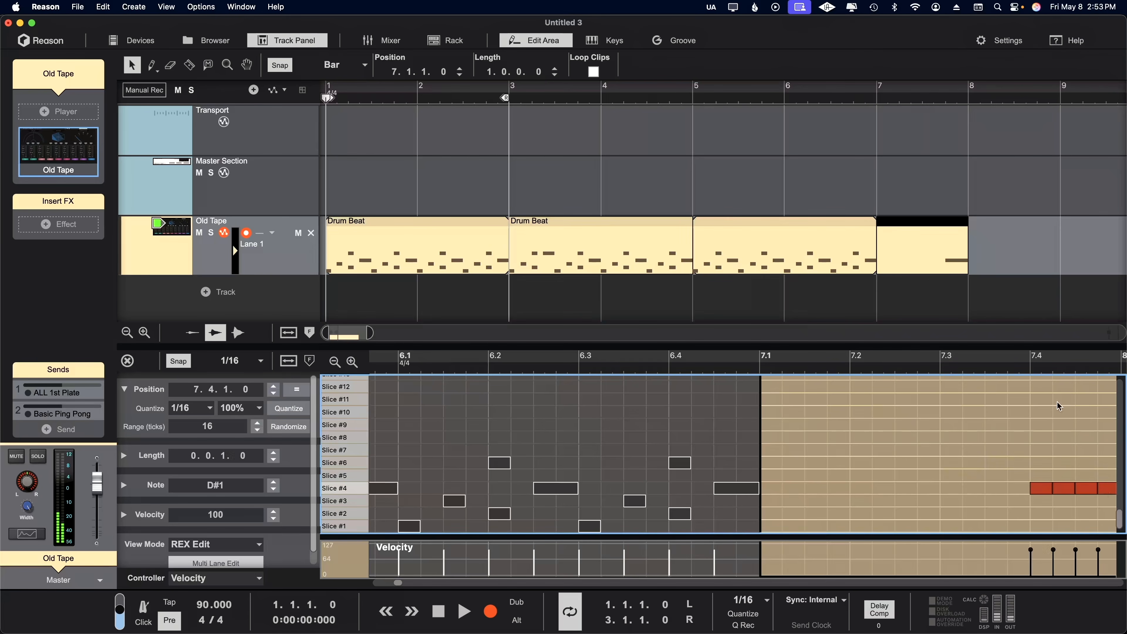
click(1028, 368)
key(space)
key(space)
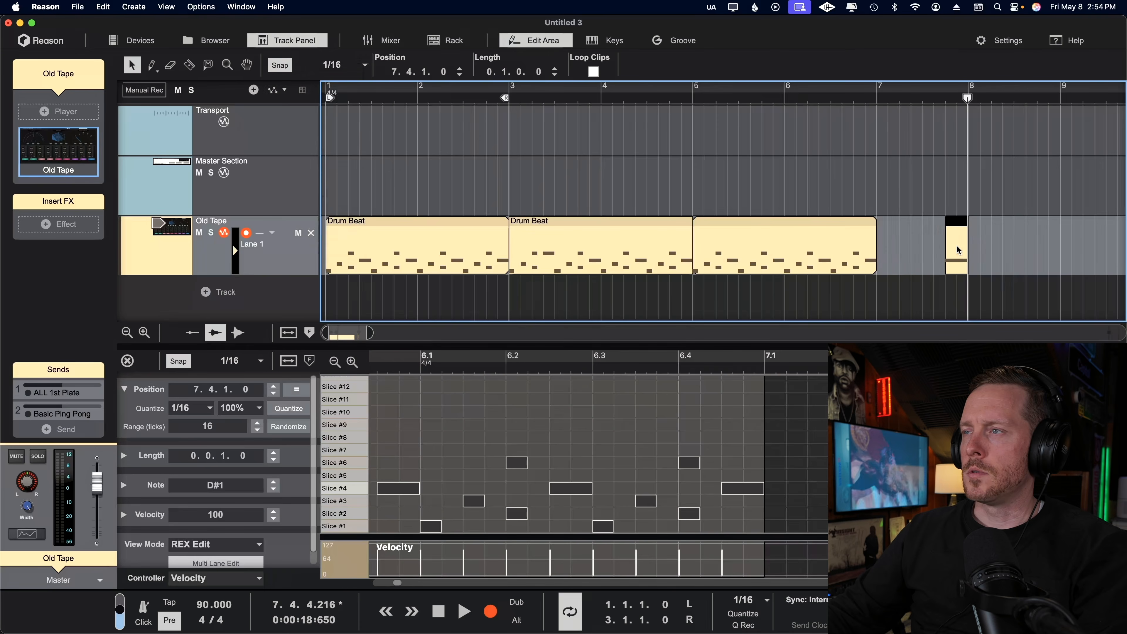
Place the one-beat fill clip over the Drum Beat clip at 4.4.1, play it back, and move it out to 7.1.4.
drag(959, 250, 684, 249)
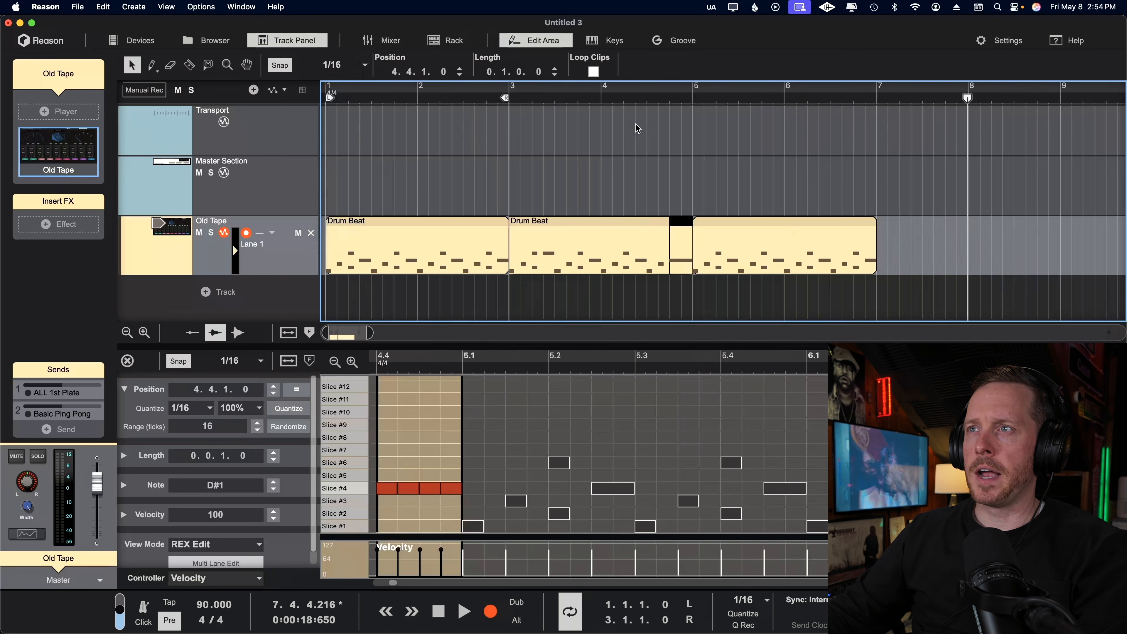
click(628, 96)
key(space)
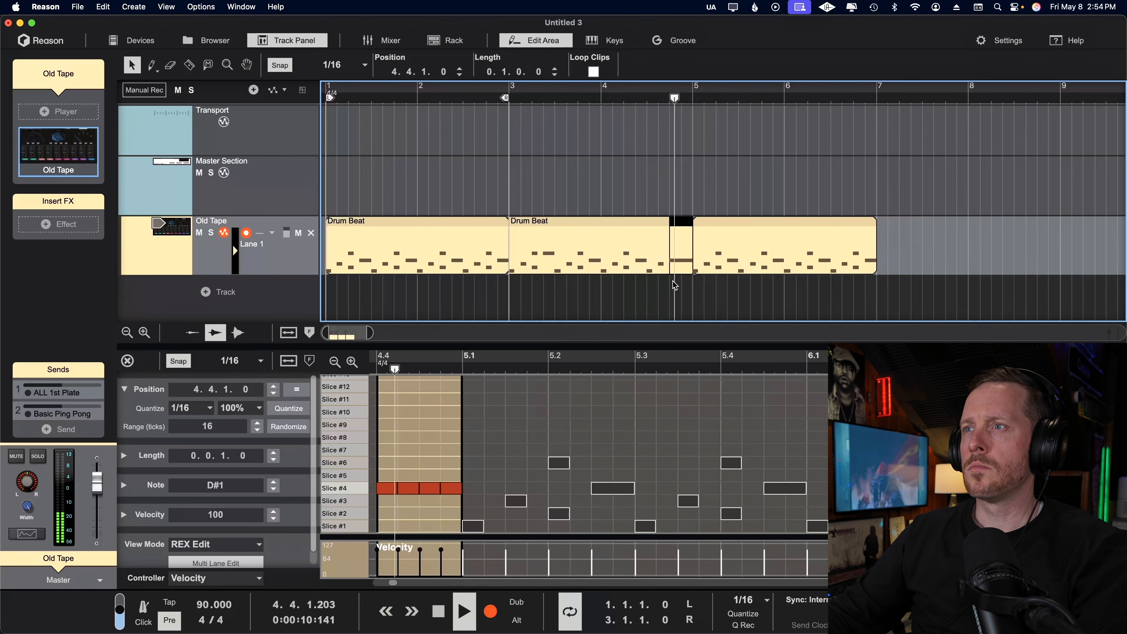
key(space)
drag(684, 229, 909, 273)
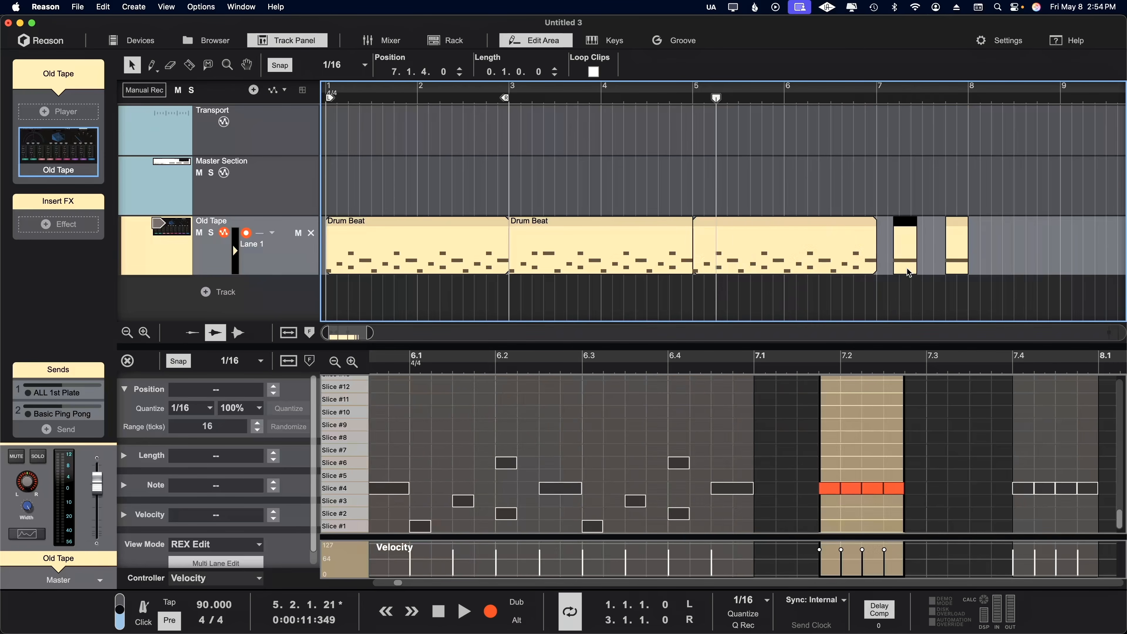
Duplicate the Drum Beat loop instance at bar 5 as its own clip and raise its Slice #3 note in beat 5.3.
click(794, 245)
right_click(771, 248)
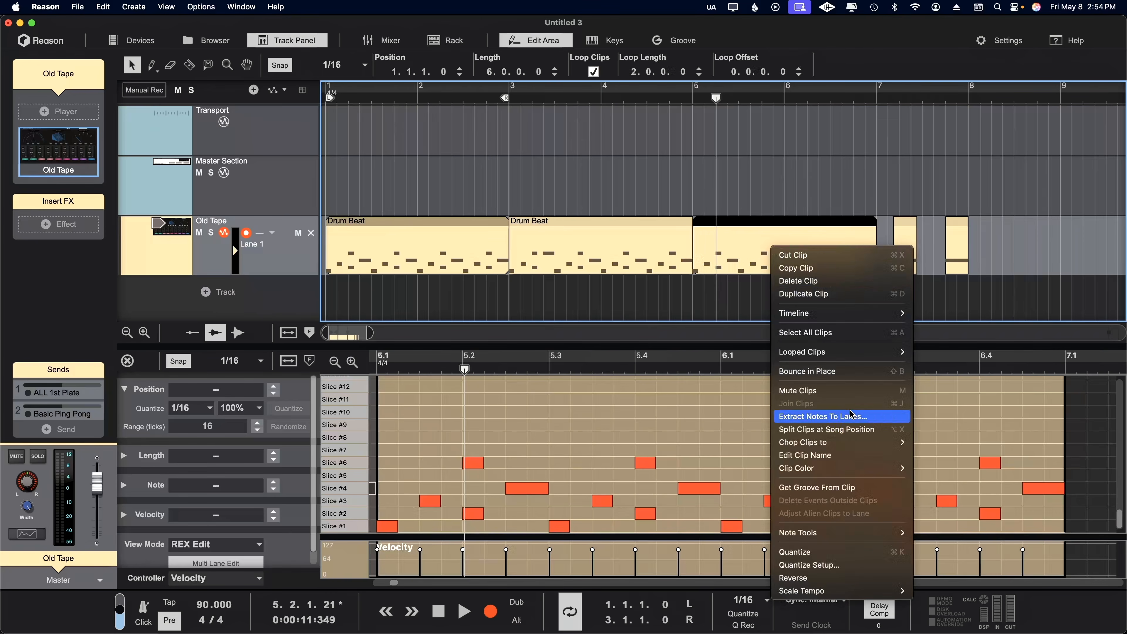
mouse_move(870, 355)
click(936, 380)
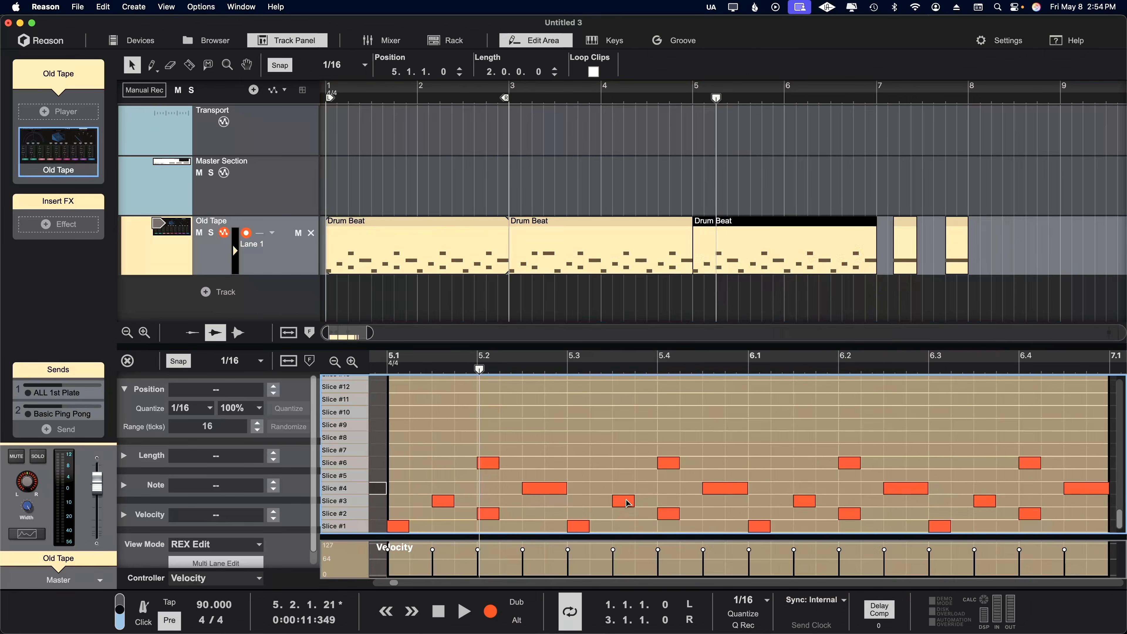
drag(628, 505, 628, 454)
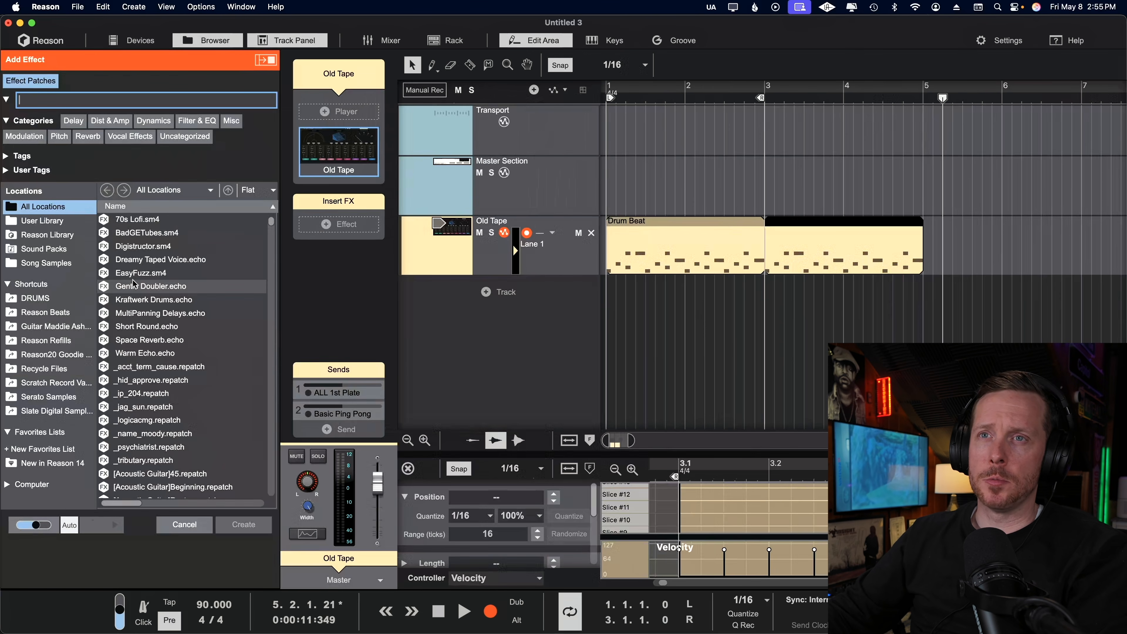
Add the EasyFuzz insert effect and draw a two-beat automation clip for its Damage Control from bar 1.
click(141, 272)
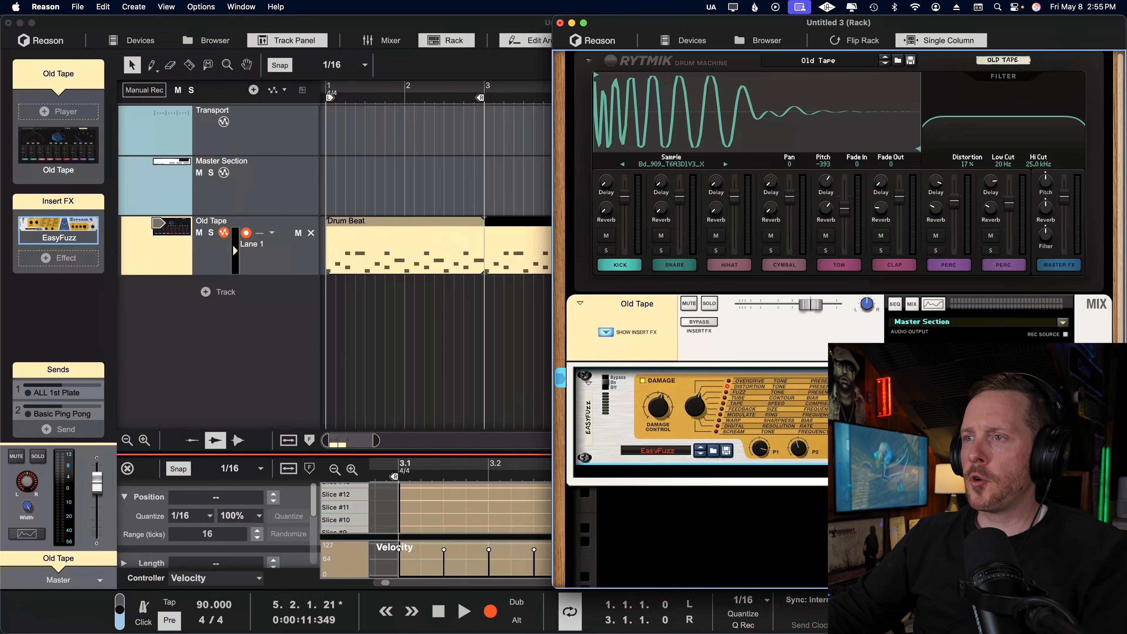
alt+click(664, 415)
drag(329, 293, 364, 295)
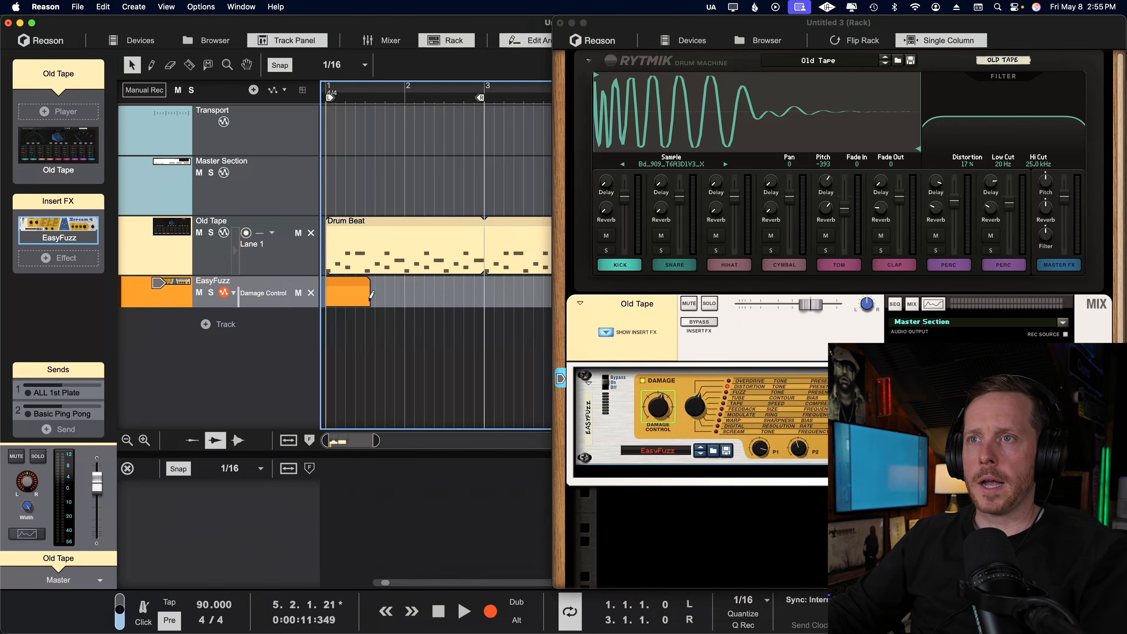
Shape the Damage Control curve in the EasyFuzz clip with points rising from 48 at 1.1.3 to 107 at 1.2.3.
double_click(355, 300)
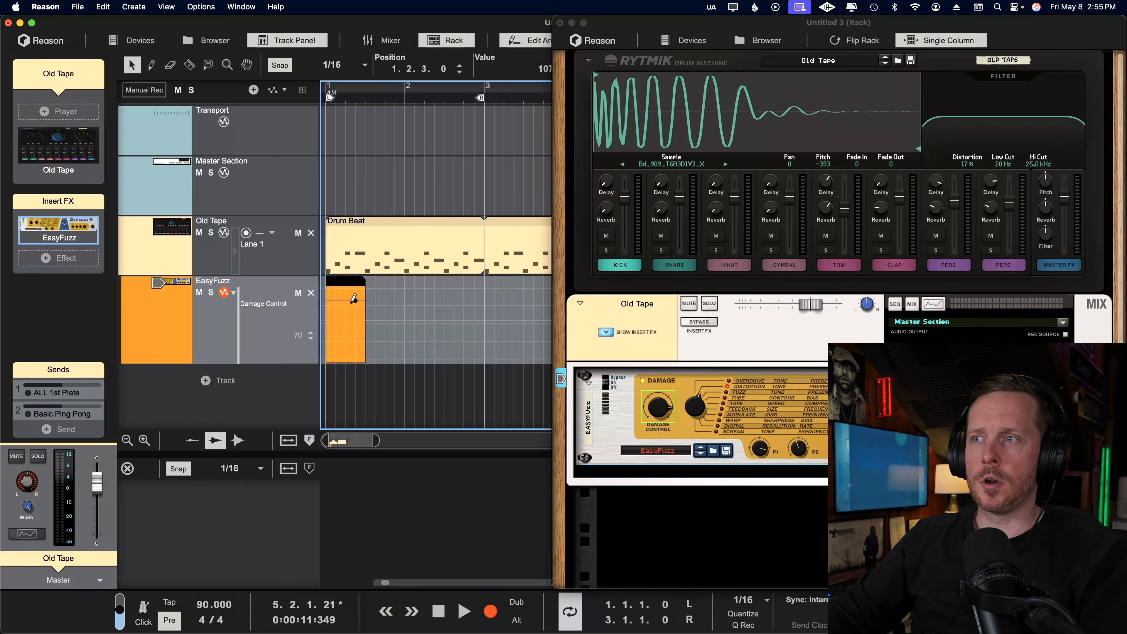
click(348, 308)
click(336, 332)
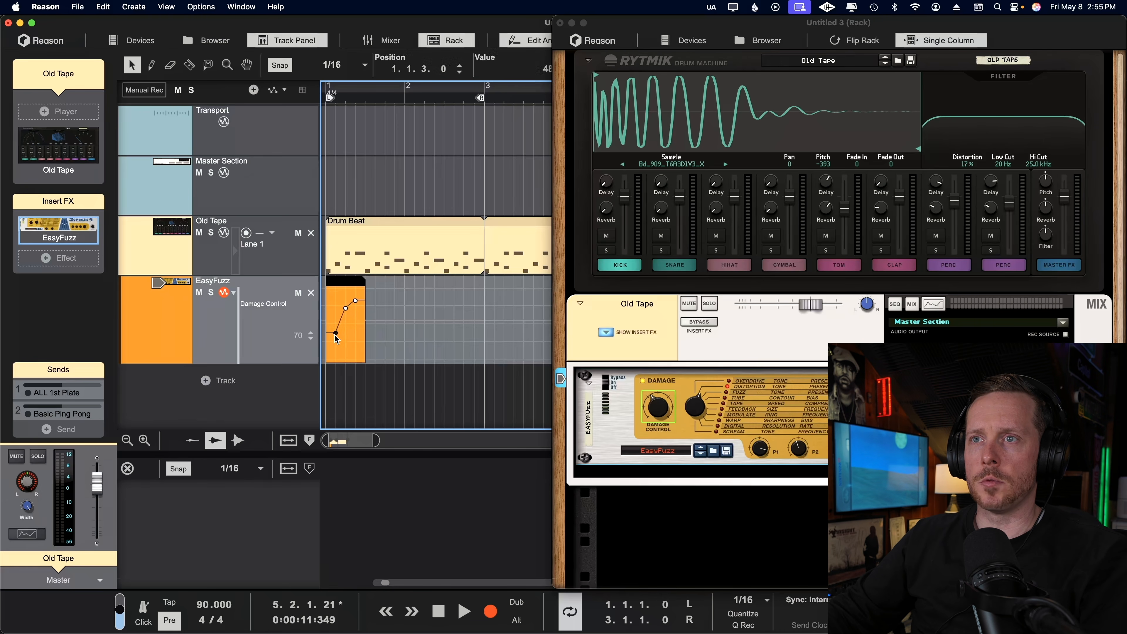
click(337, 320)
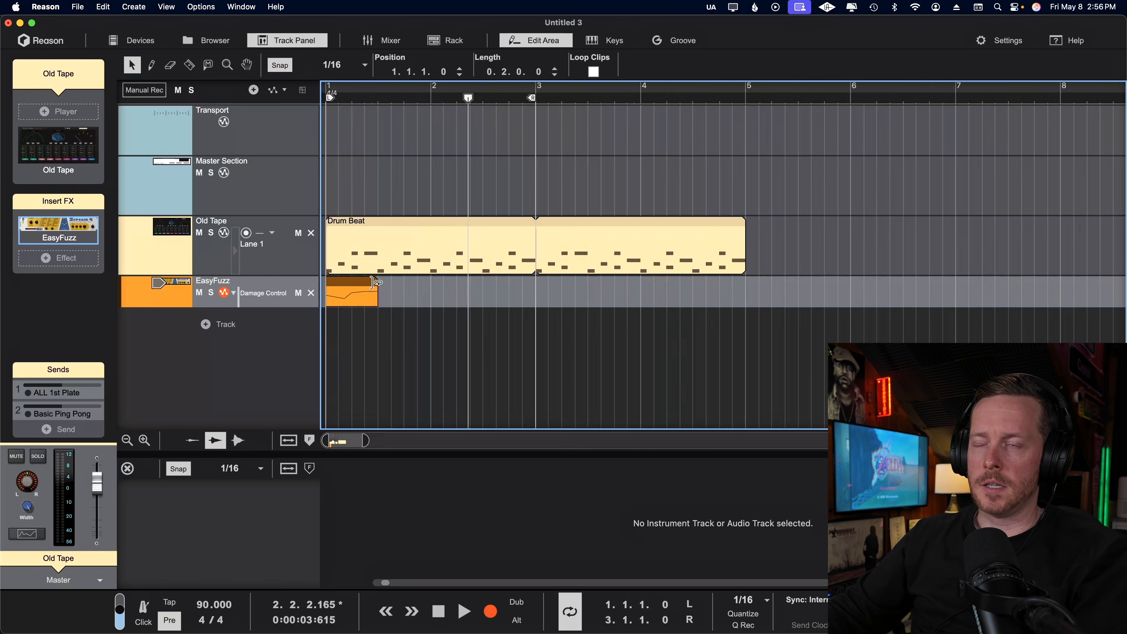
Loop the two-beat EasyFuzz automation clip out to 4 bars and play it back with the drums.
drag(375, 283, 744, 348)
key(space)
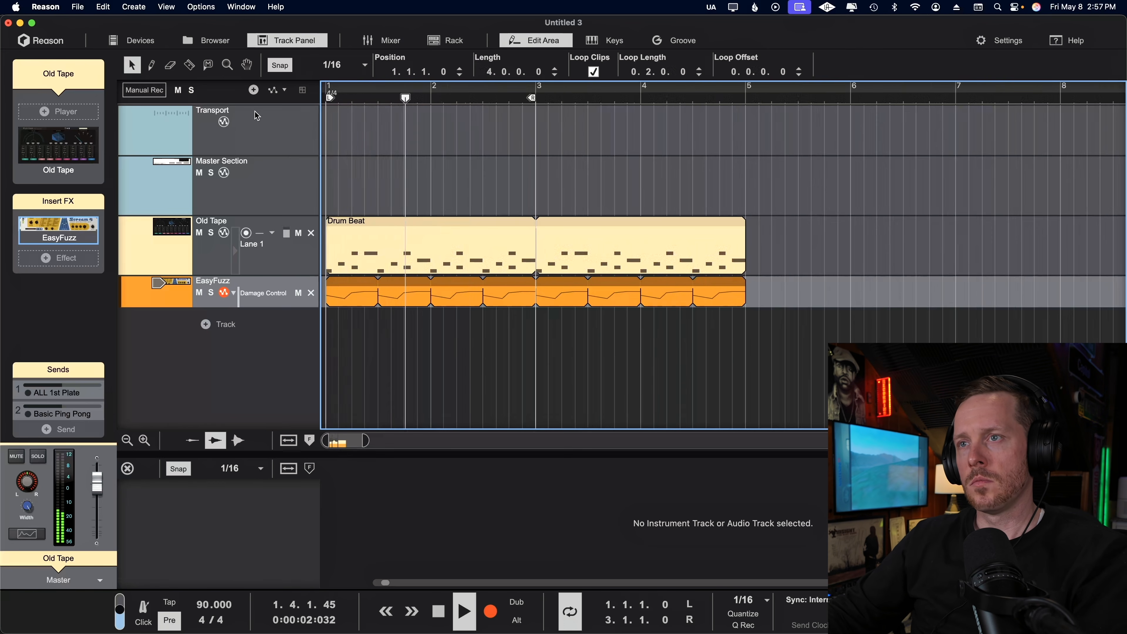
key(space)
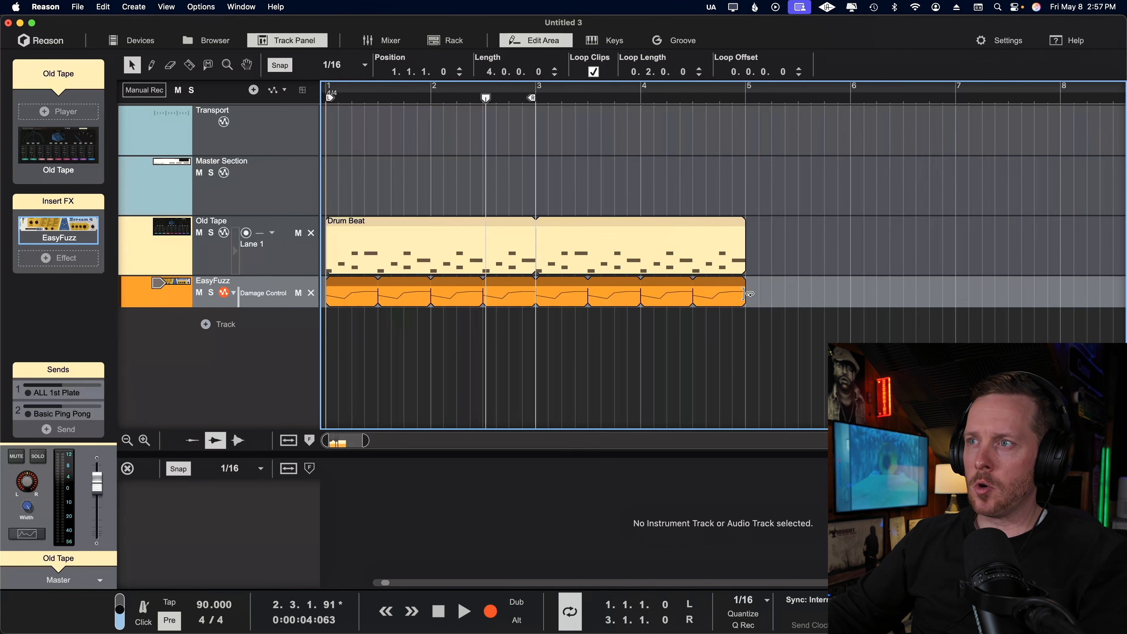
Scale the looped EasyFuzz clip down to a length of 1.2.0.0 and play it from the start.
drag(748, 294, 478, 355)
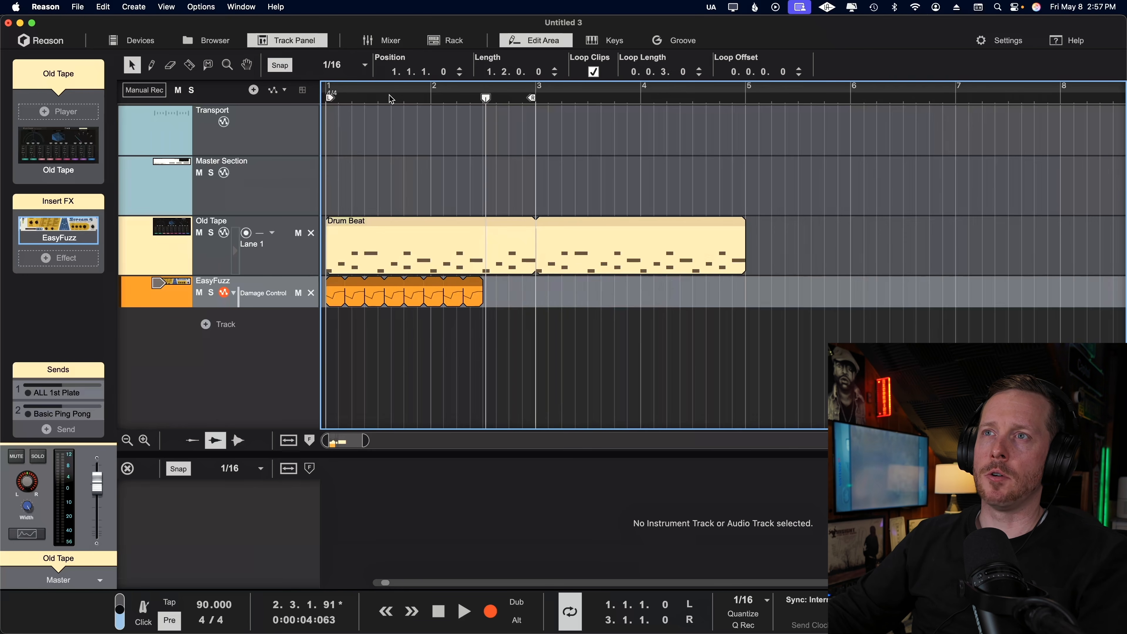
key(Return)
key(space)
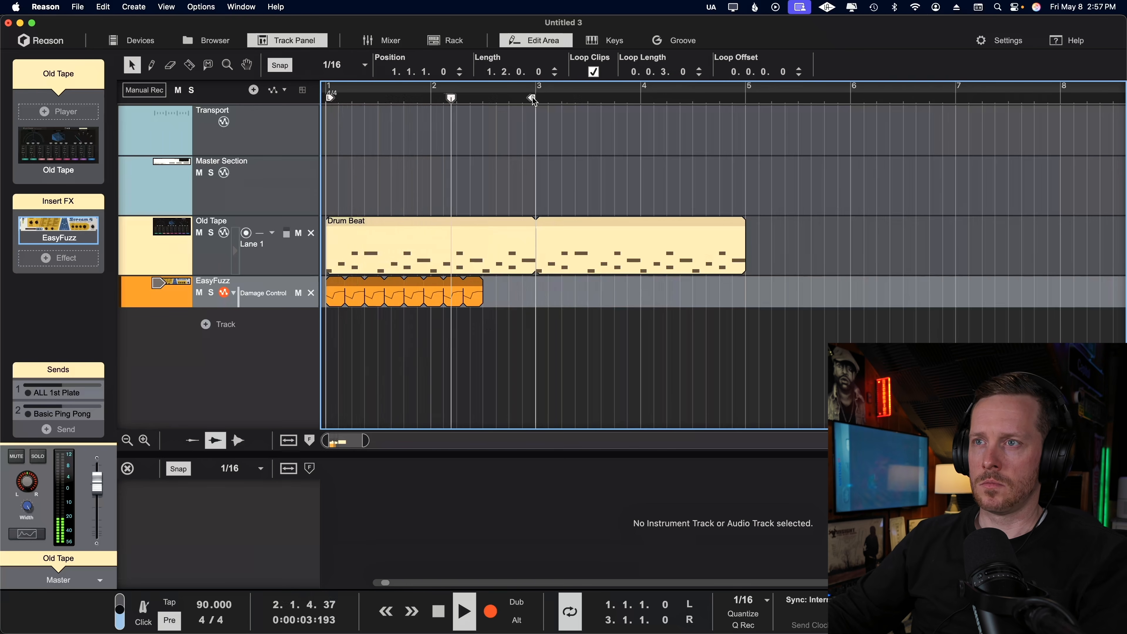
key(space)
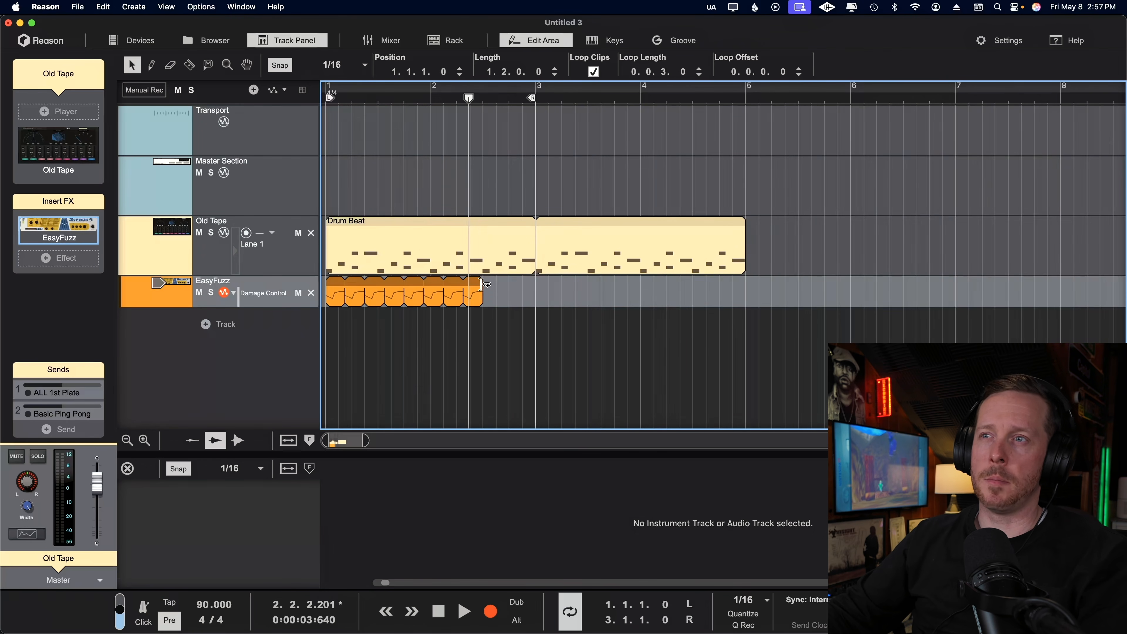
Return the EasyFuzz clip to 4 bars, then shorten its loop length to 0.0.2.0 and play it back.
drag(488, 286, 534, 291)
drag(412, 293, 746, 293)
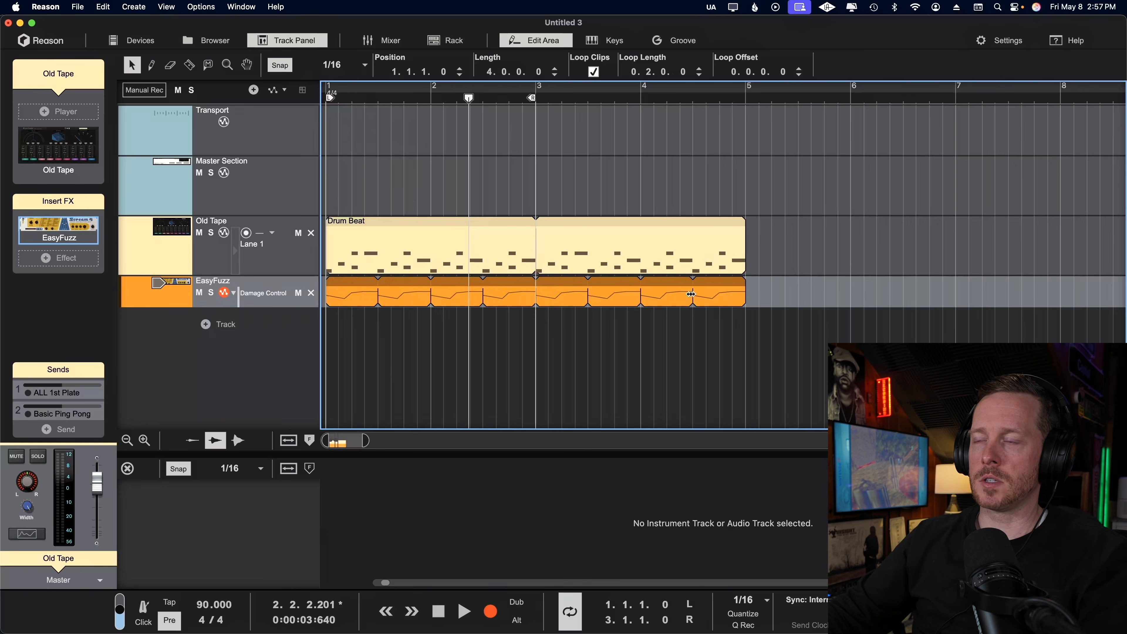
drag(537, 290, 495, 296)
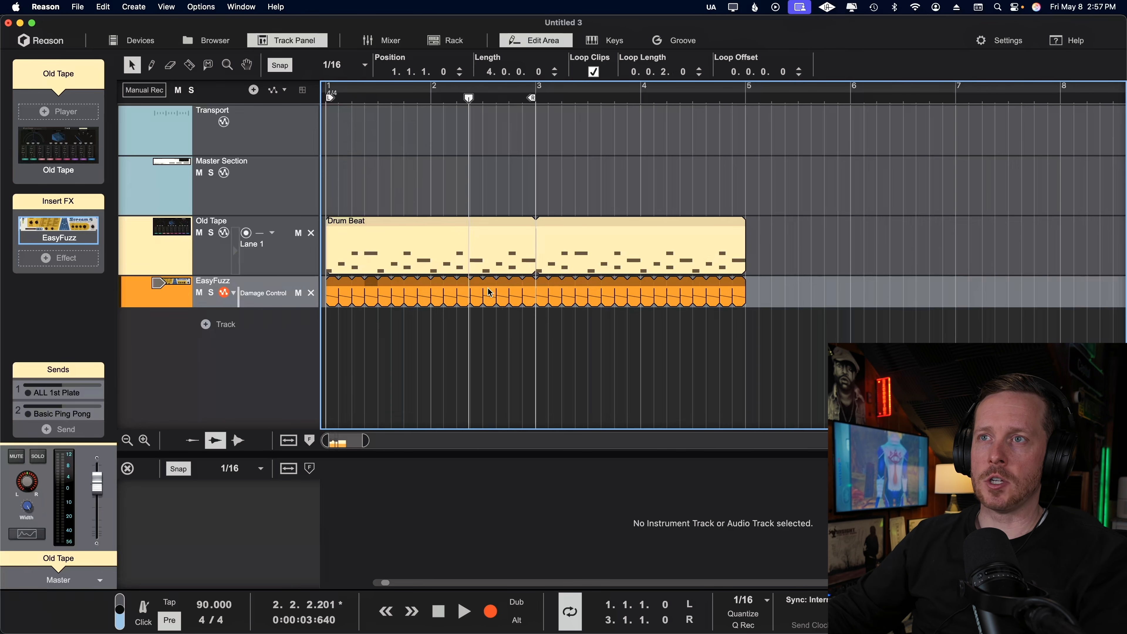
drag(363, 99, 291, 106)
key(space)
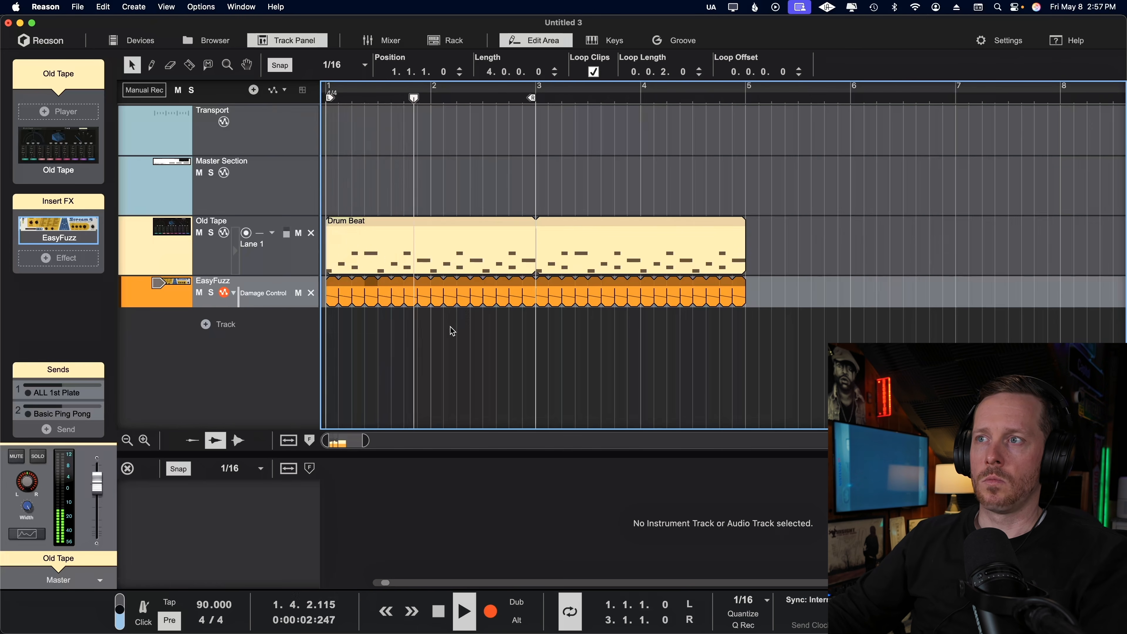
key(space)
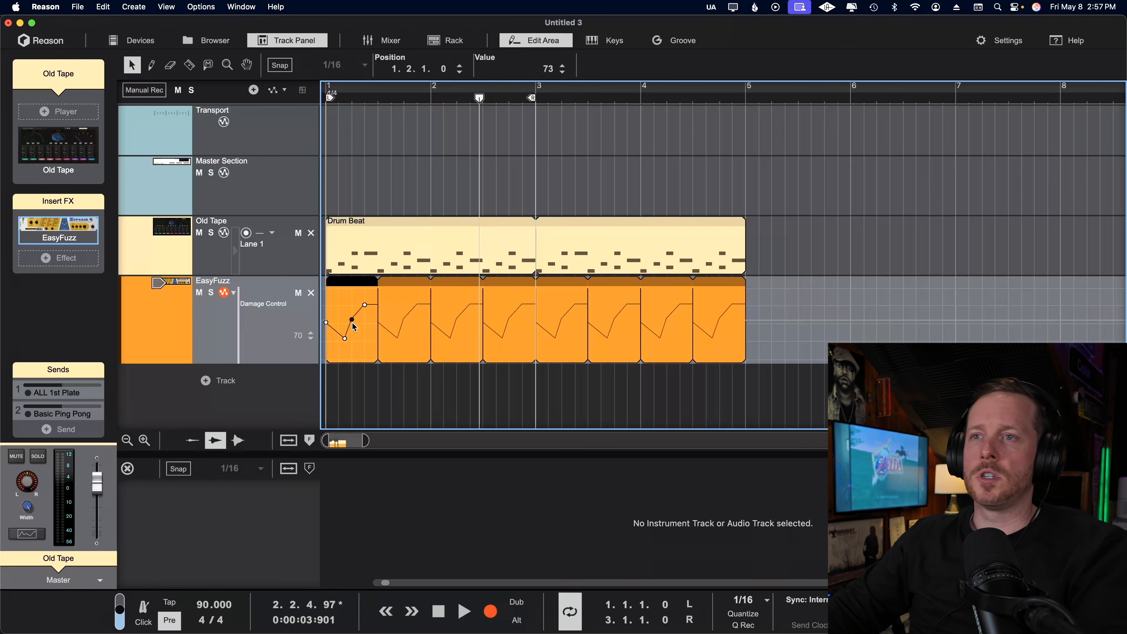
Move the Damage Control point in the first EasyFuzz loop to 1.2.2.69 with value 69, then leave clip editing.
drag(353, 319, 363, 343)
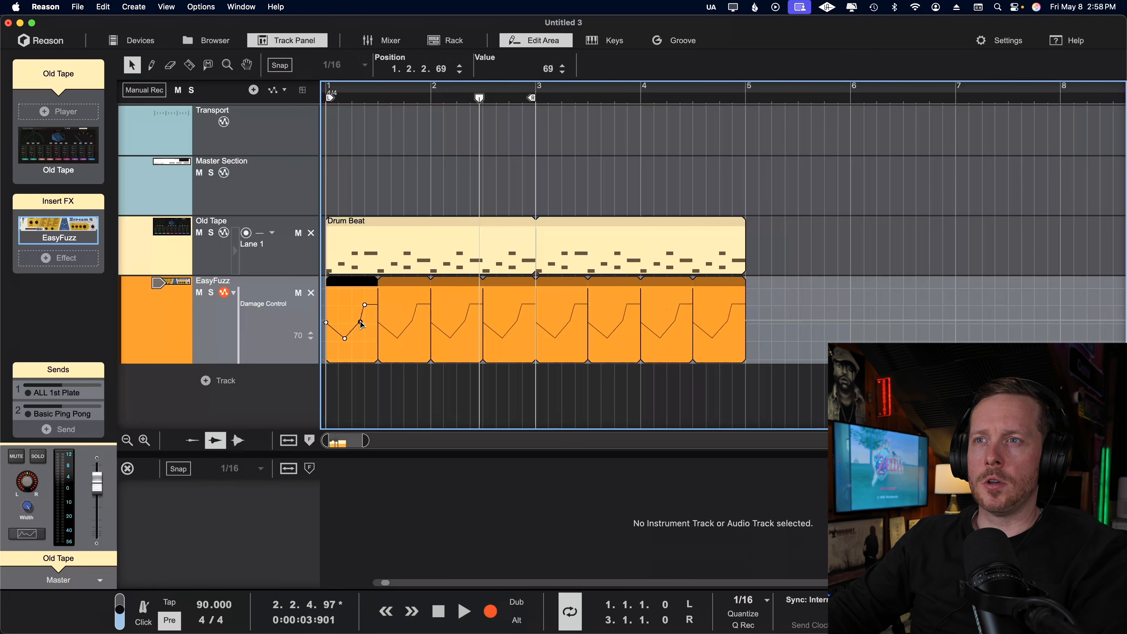
click(401, 330)
click(590, 223)
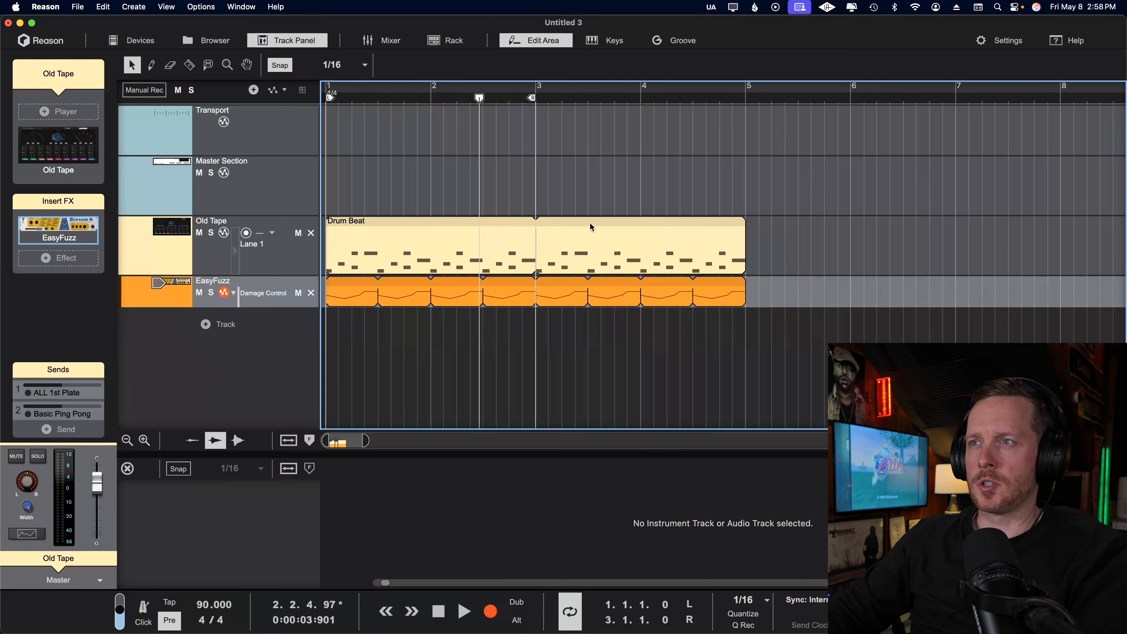
Apply a looped-clip conversion to the EasyFuzz automation clip and play it back with the drums.
click(430, 244)
right_click(404, 297)
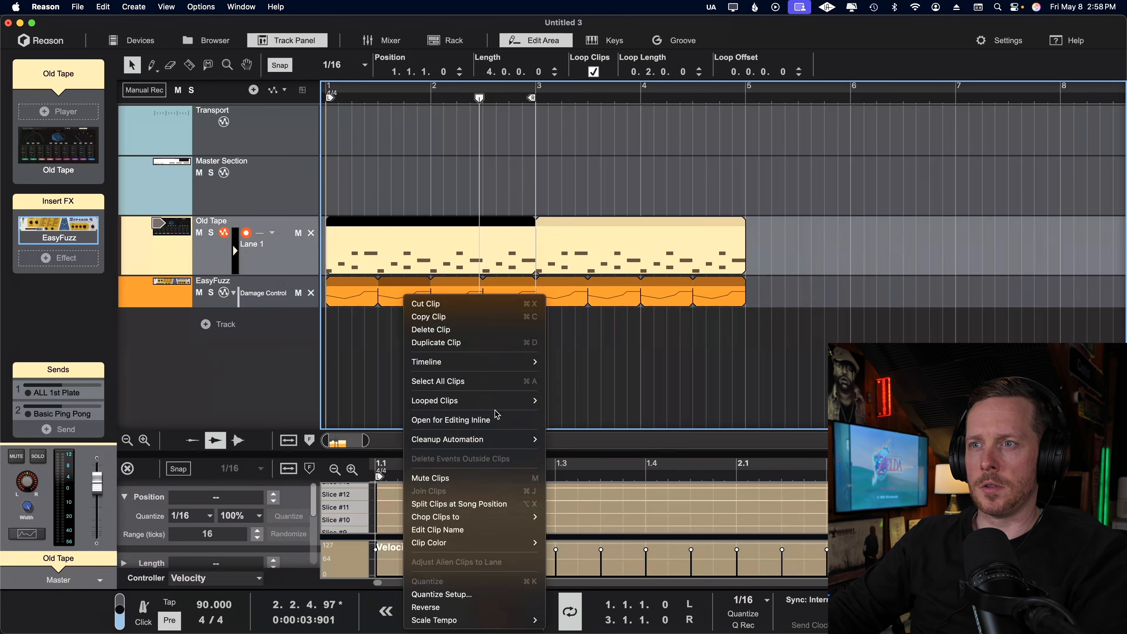
mouse_move(510, 401)
click(597, 428)
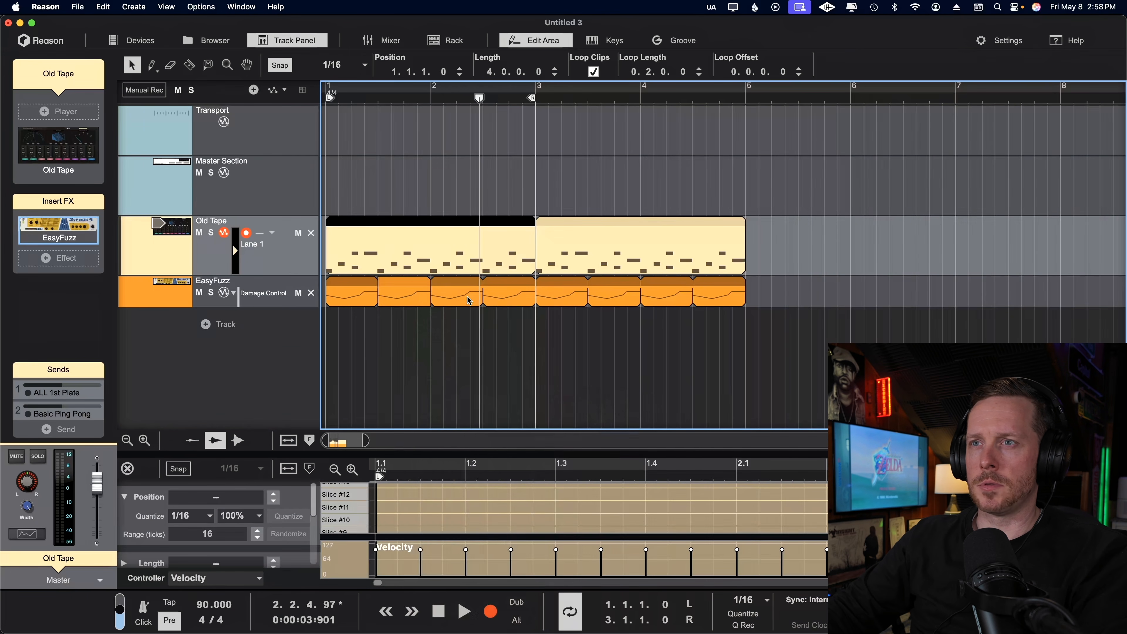
click(410, 302)
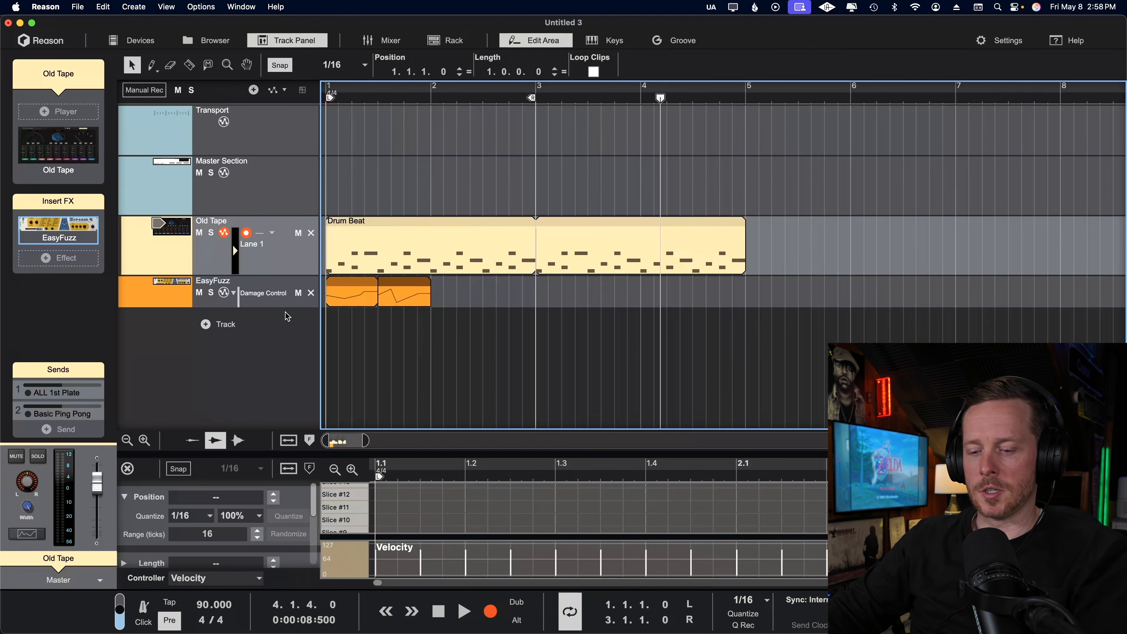
key(space)
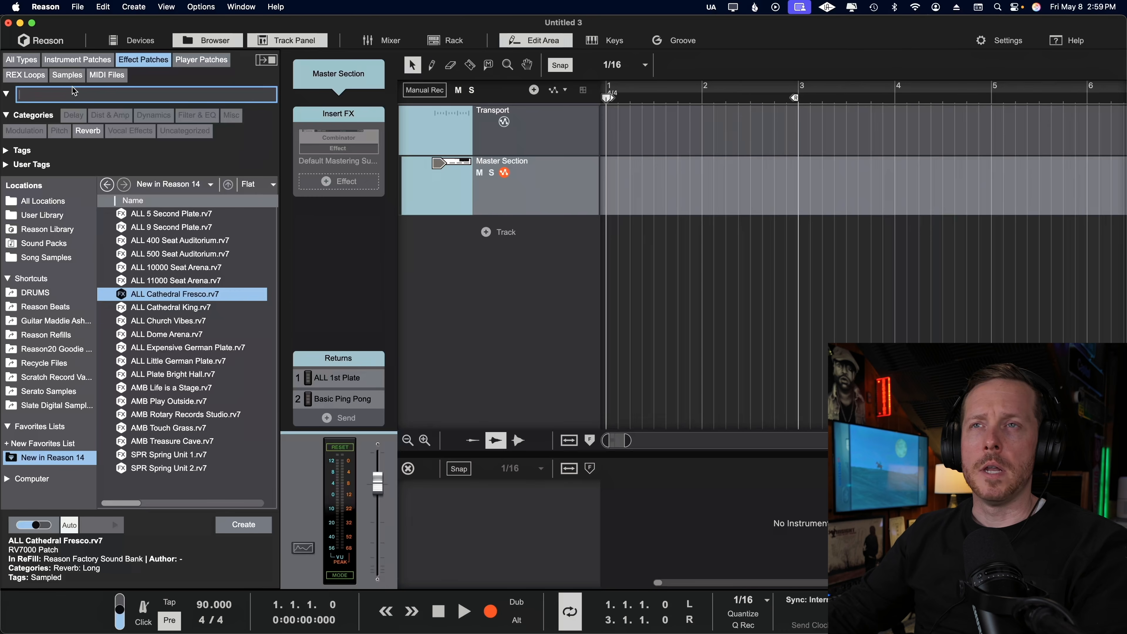
Find 090_LoccoGtr_mLp_eLAB.aif among the Instruments & Phrases samples and import it onto an audio track.
click(84, 80)
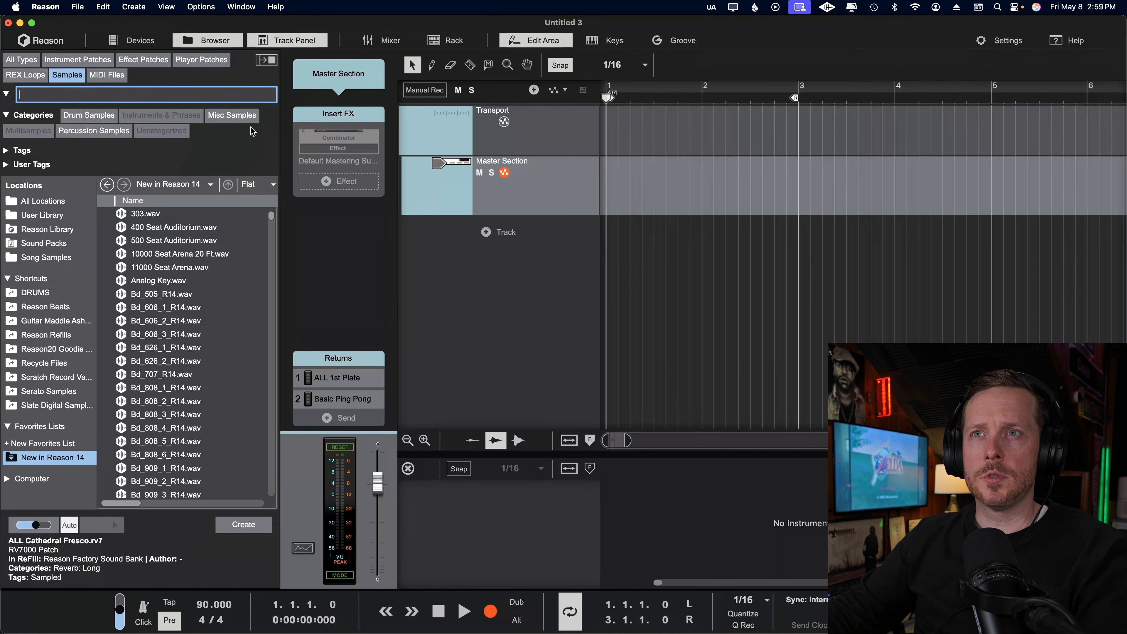
click(231, 117)
click(184, 301)
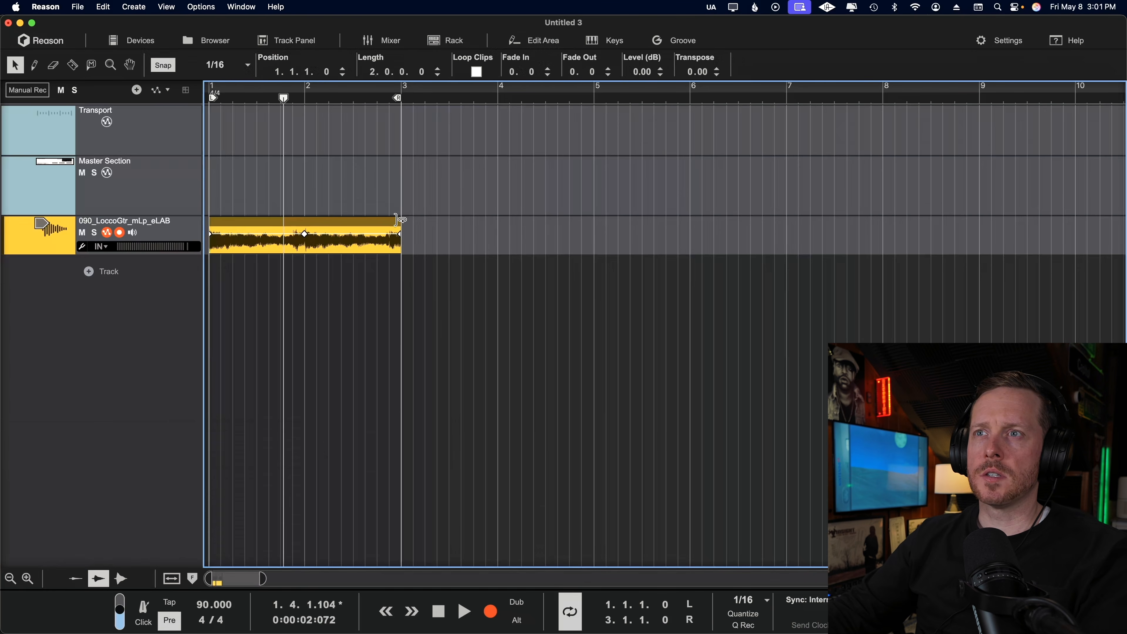
Loop the two-bar guitar audio clip out to 4 bars and open its waveform for editing.
drag(402, 228, 563, 228)
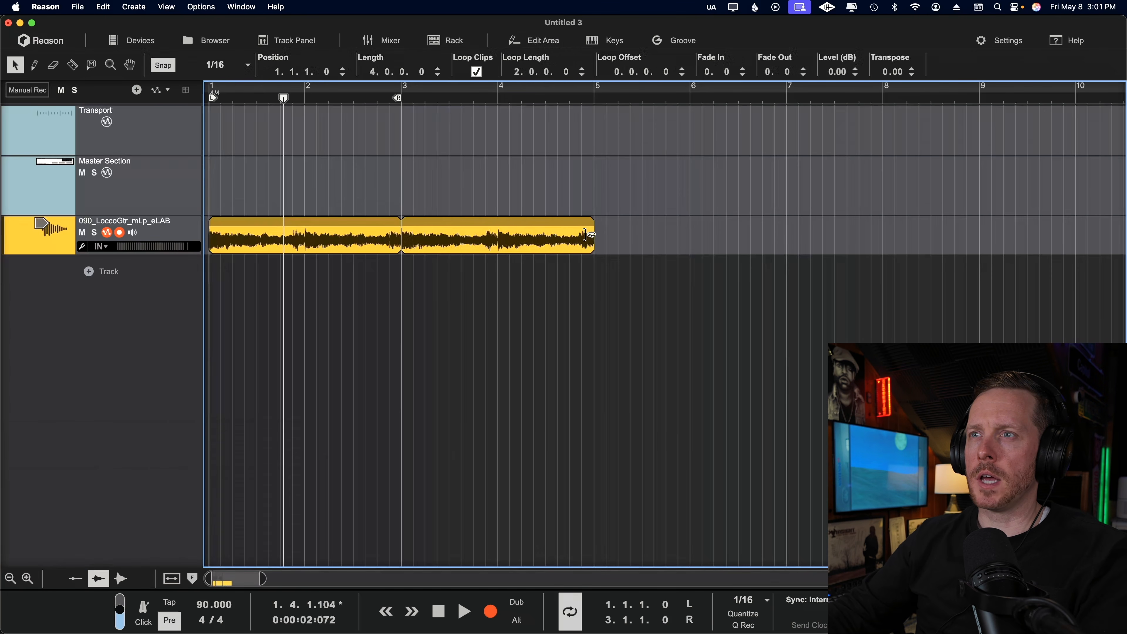
double_click(354, 249)
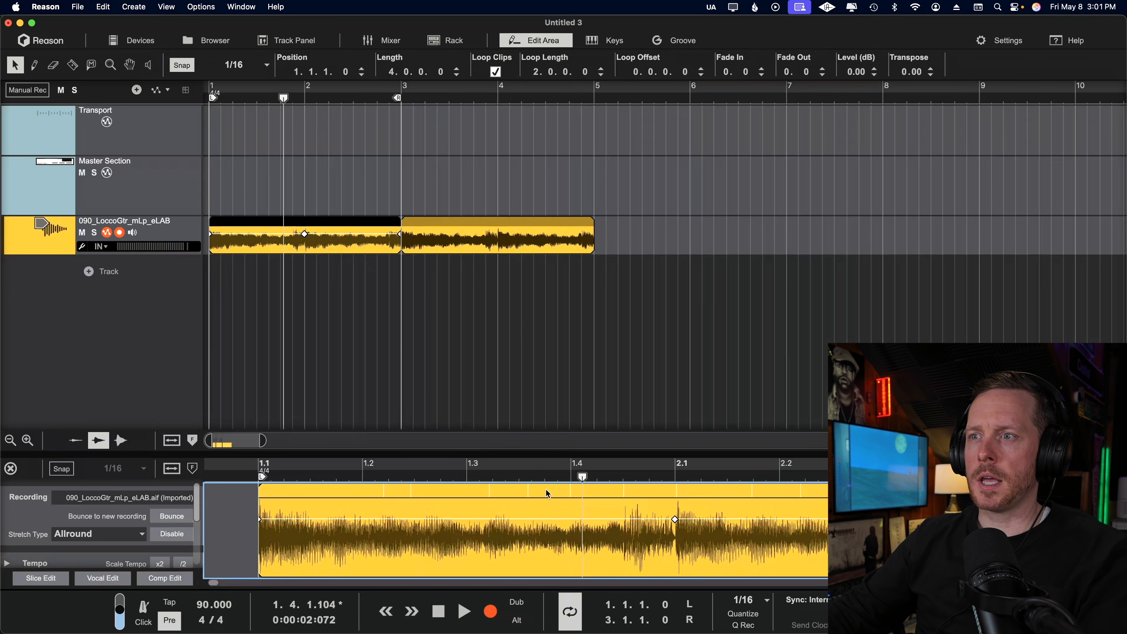
mouse_move(526, 488)
mouse_down()
mouse_move(517, 487)
mouse_move(531, 487)
mouse_up()
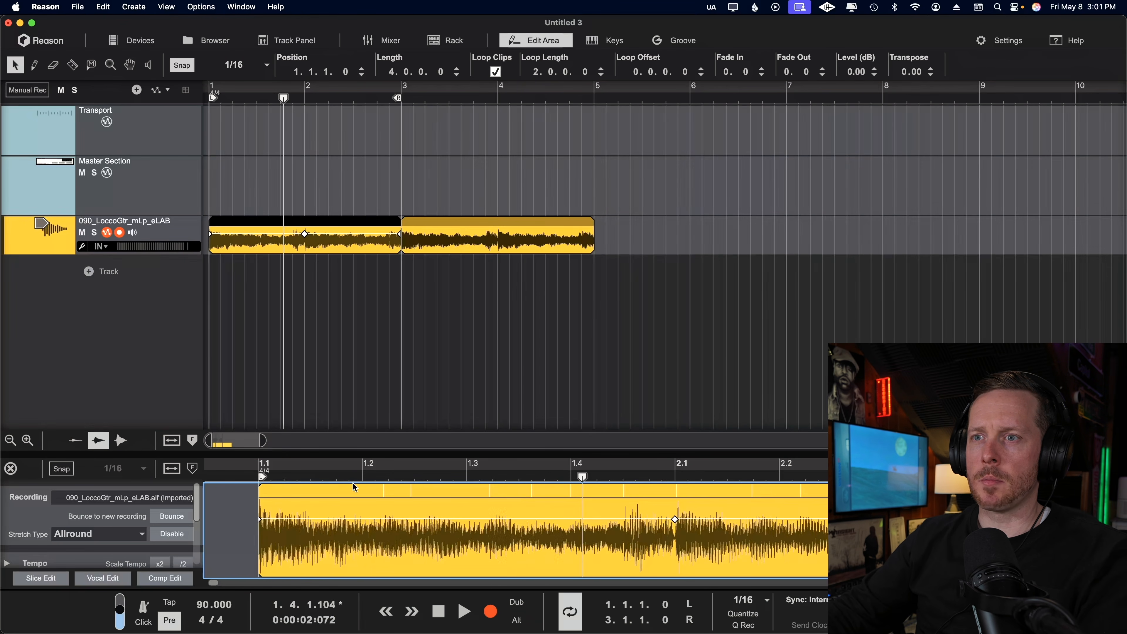
mouse_move(384, 487)
mouse_down()
mouse_move(365, 488)
mouse_move(375, 487)
mouse_up()
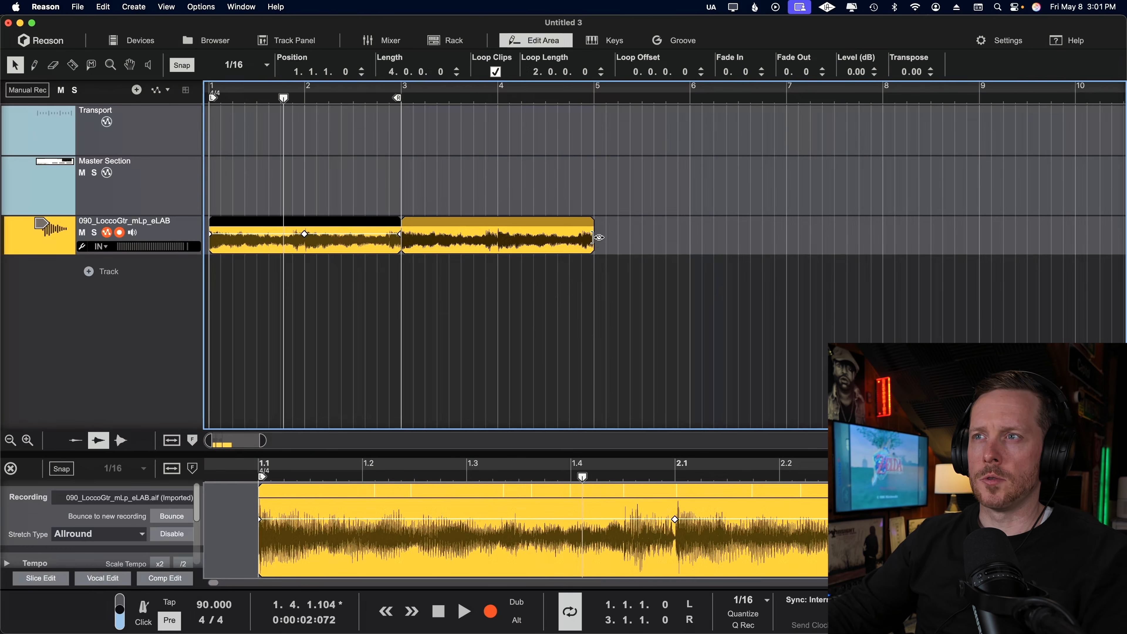
Shorten the guitar clip's loop length to 0.1.0.0 and play it back.
mouse_move(595, 239)
mouse_down()
mouse_move(436, 255)
mouse_move(595, 264)
mouse_up()
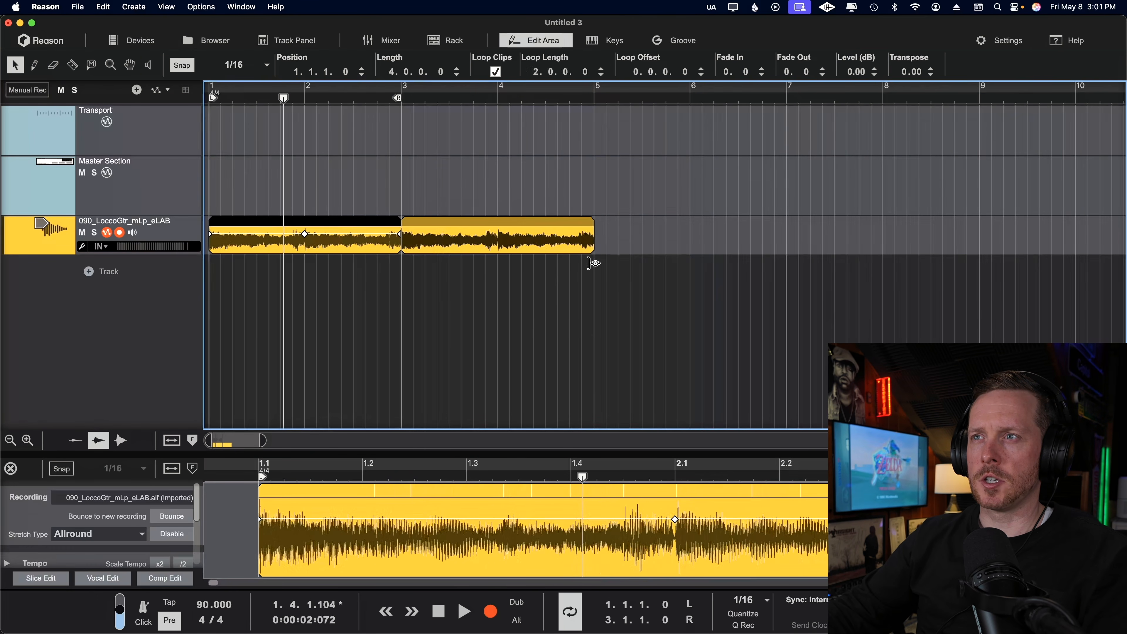
drag(402, 253, 235, 252)
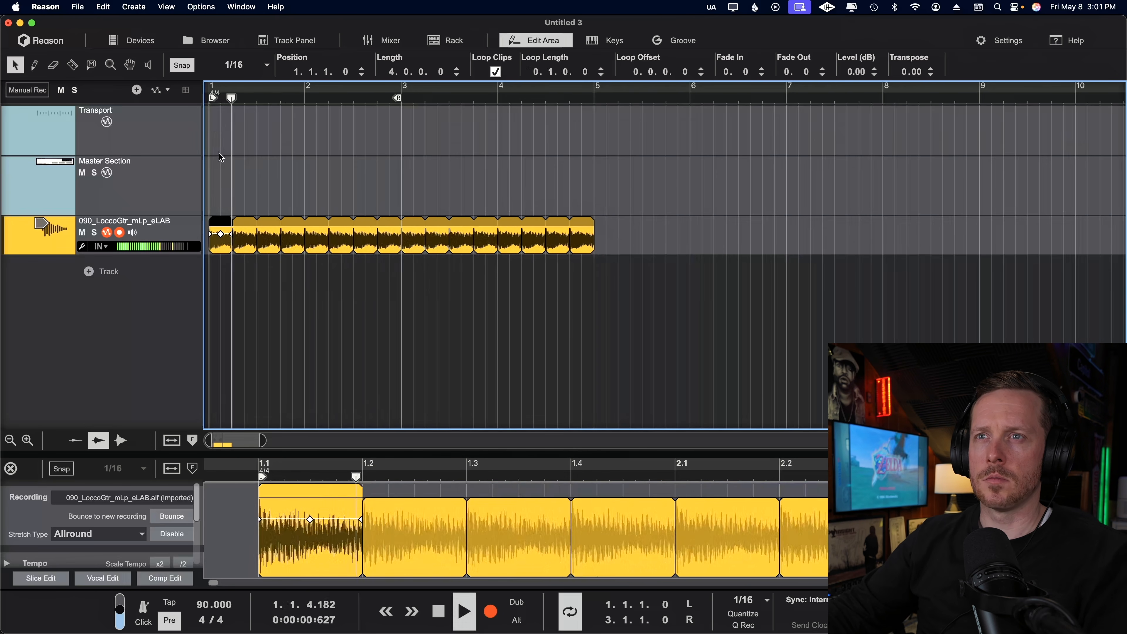